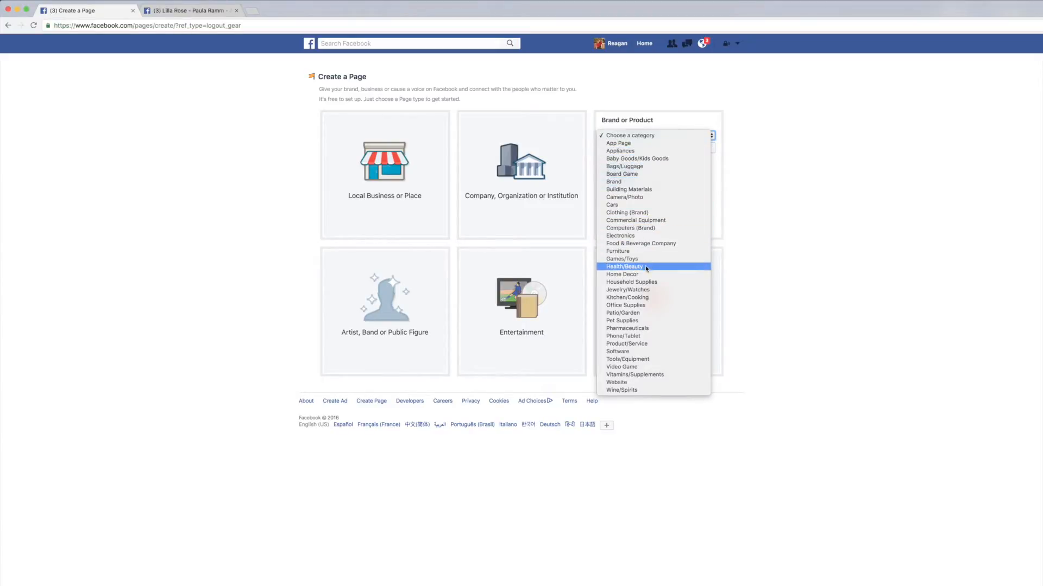
# Step: Create a Brand or Product page in the Health/Beauty category, named with the stylist's name followed by "Independent Lilla Rose Stylist"
pyautogui.click(646, 268)
pyautogui.click(641, 150)
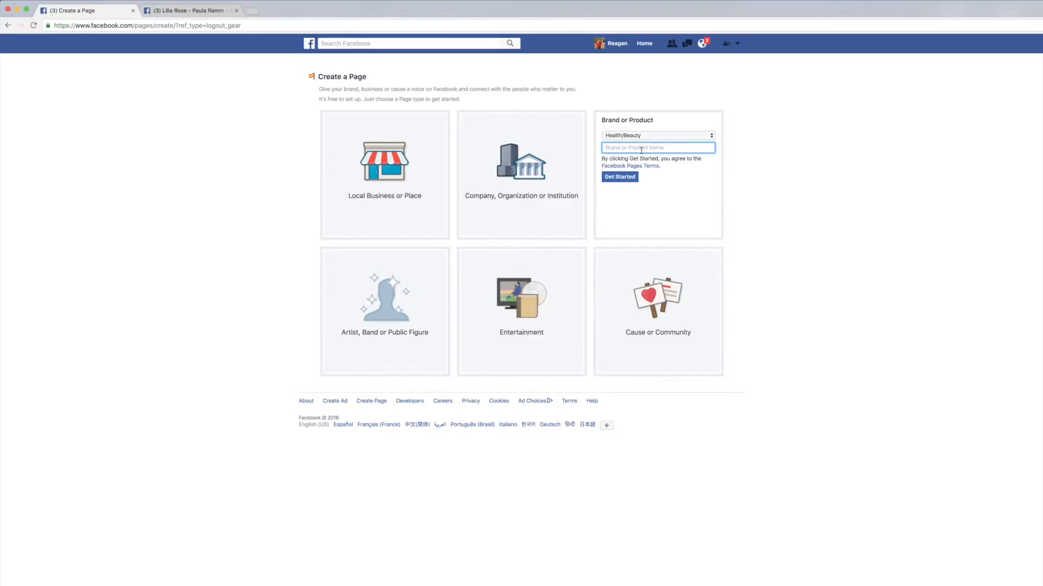
pyautogui.write('S')
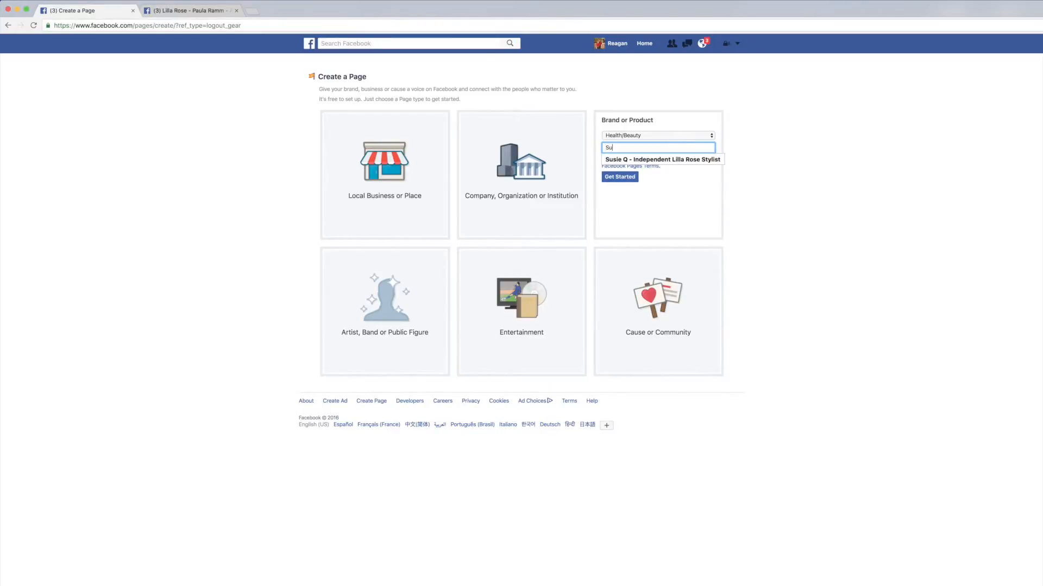
pyautogui.click(656, 160)
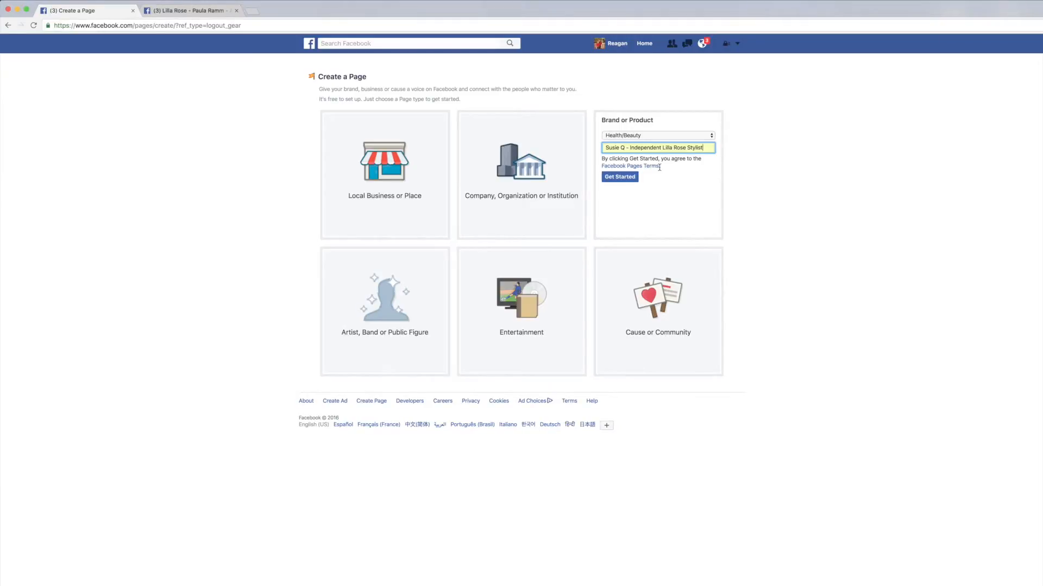
pyautogui.click(623, 179)
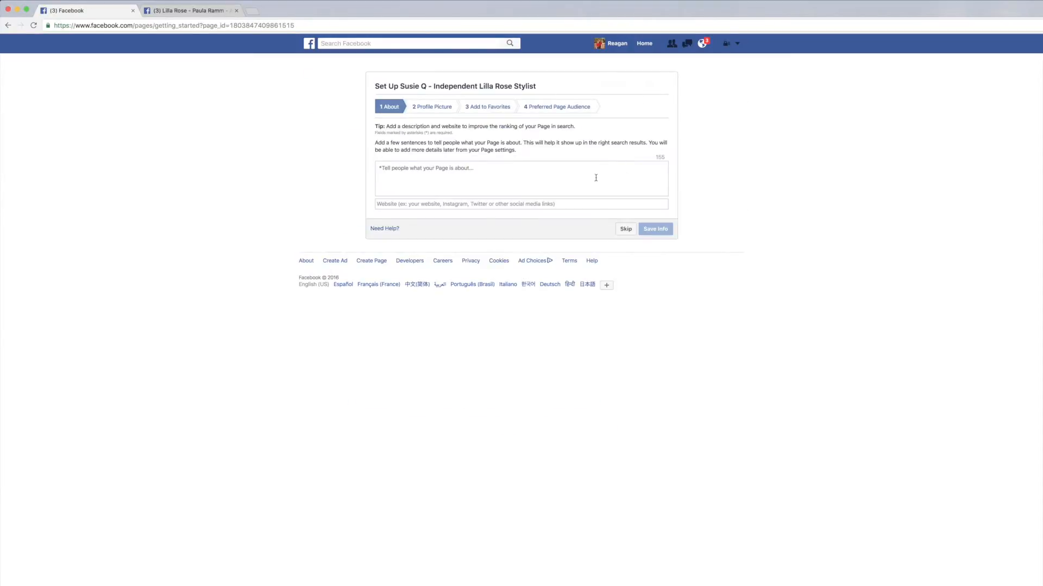
pyautogui.click(455, 170)
pyautogui.click(197, 10)
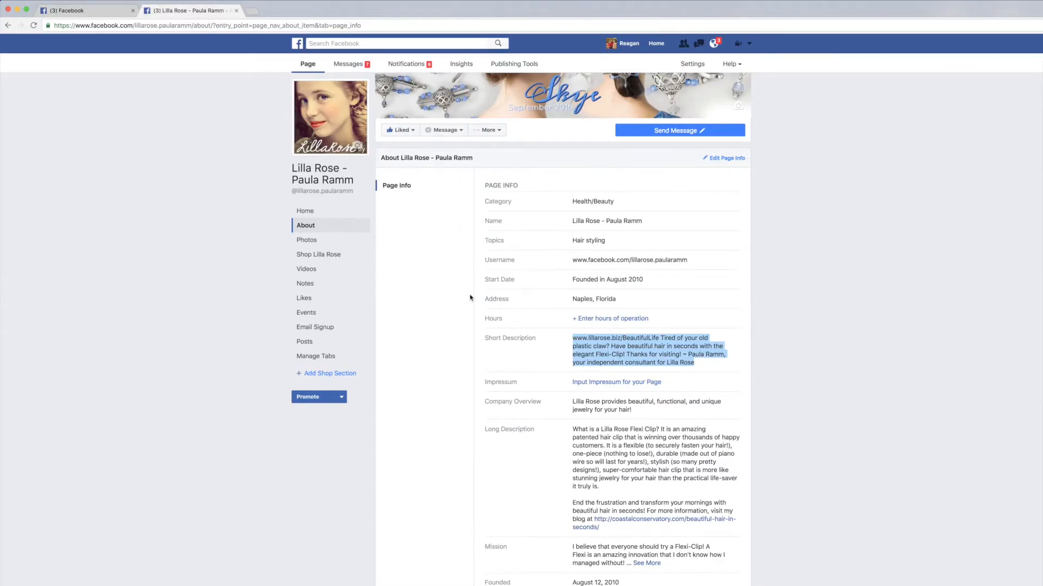
pyautogui.click(94, 10)
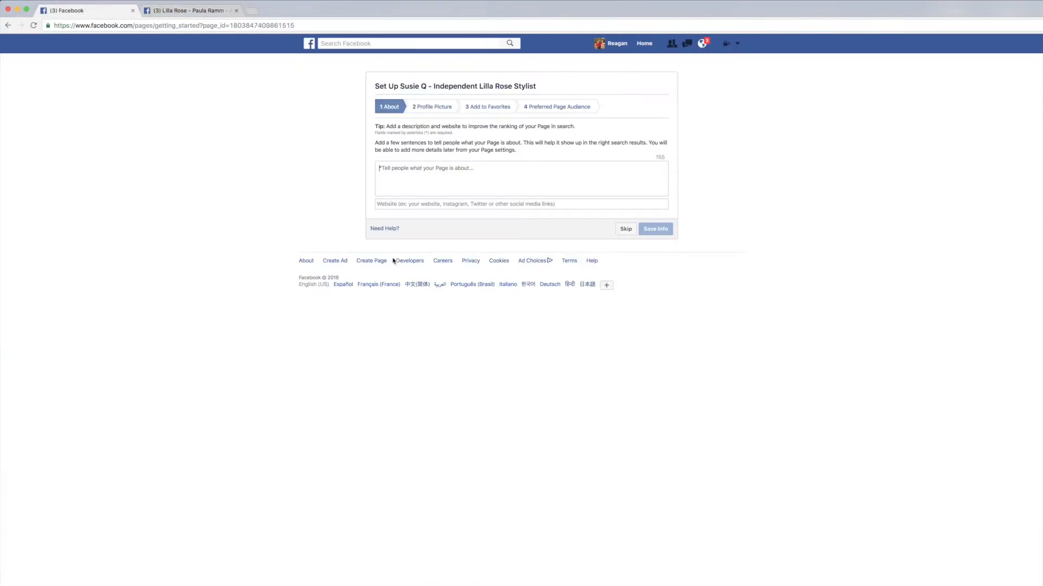
pyautogui.click(413, 181)
pyautogui.write('www.lillarose.biz/BeautifulLife Tired of your old plastic claw? Have beautiful hair in seconds with the elegant Flexi-Clip! Thanks for visiting! ~ Paula Ra')
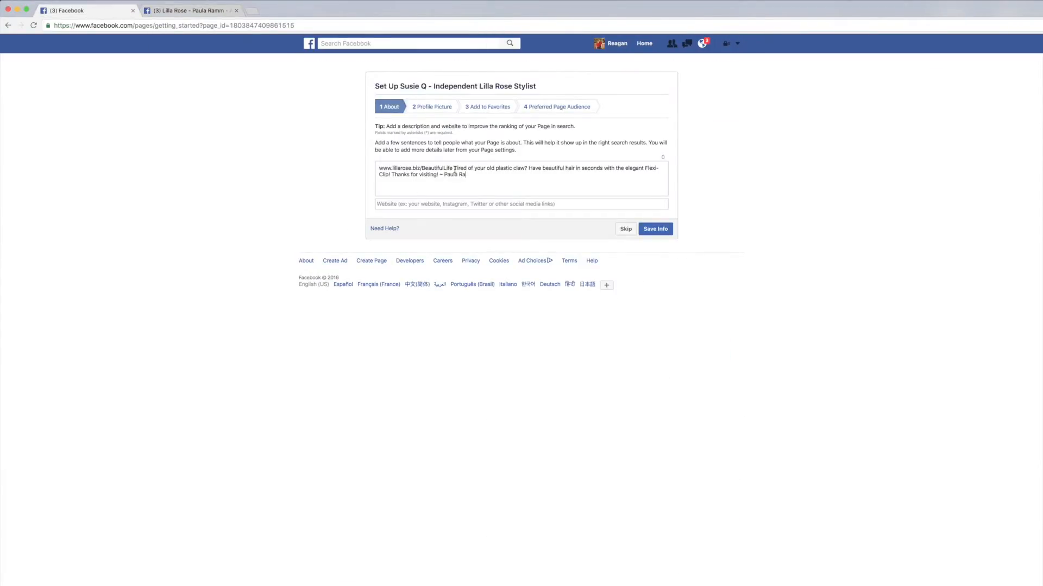
# Step: Personalize the About text by replacing the ending of the lillarose.biz address and the closing signature with the new stylist's name
pyautogui.moveTo(455, 168); pyautogui.dragTo(424, 170)
pyautogui.write('susi')
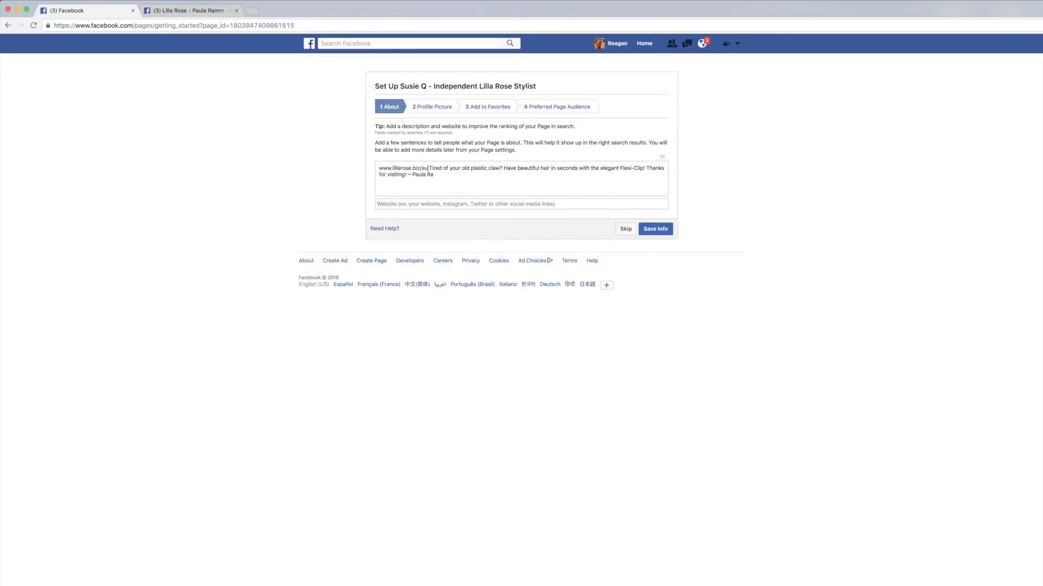
pyautogui.write('e')
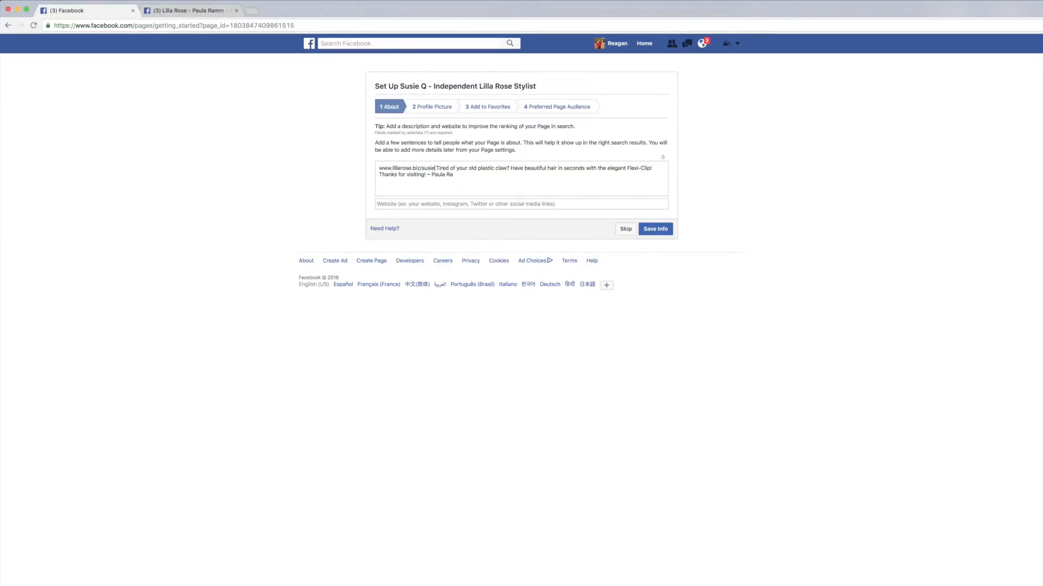
pyautogui.write('Q')
pyautogui.moveTo(453, 175); pyautogui.dragTo(431, 175)
pyautogui.write('Sus')
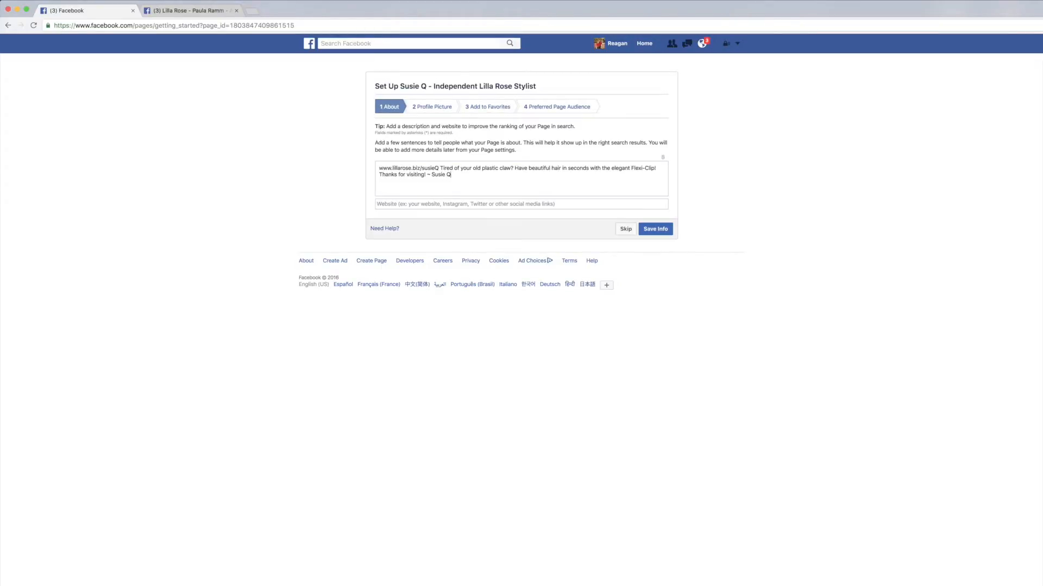
# Step: Enter the stylist's personal lillarose.biz address as the page's website and save the About info
pyautogui.click(422, 207)
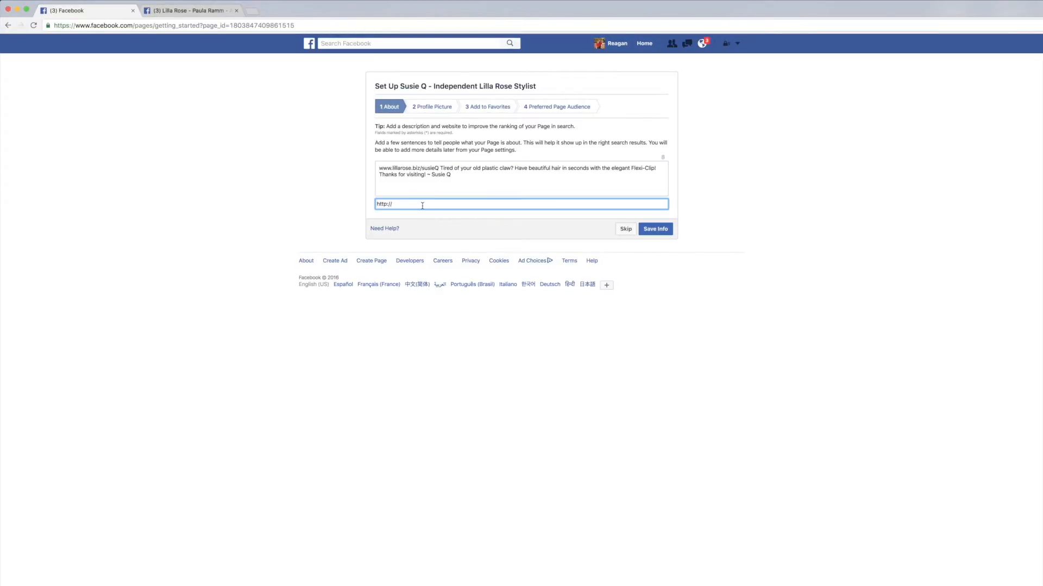
pyautogui.write('lillarose.bo')
pyautogui.press('BackSpace')
pyautogui.write('iz/susieQ')
pyautogui.click(659, 233)
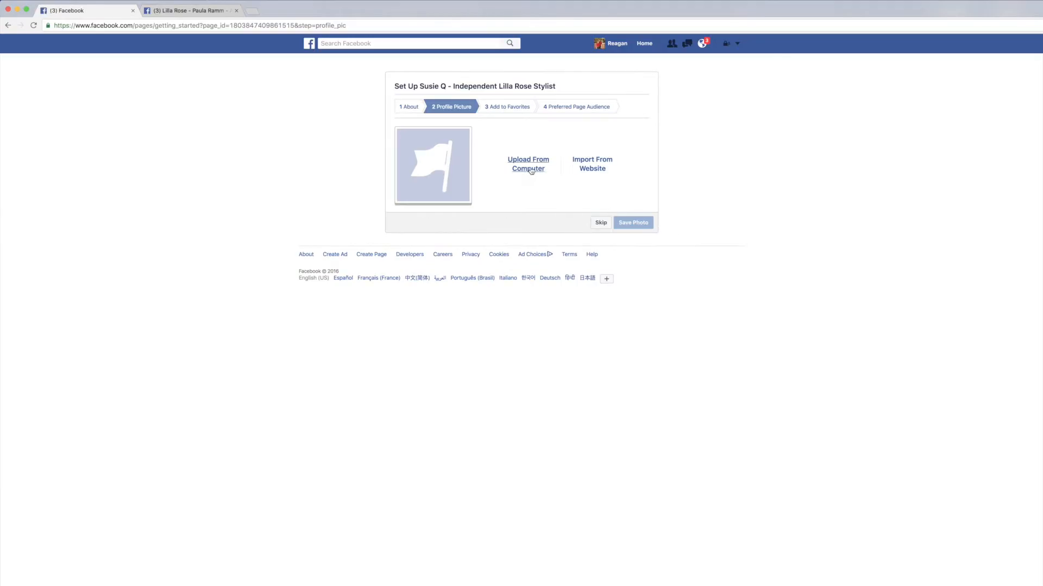
# Step: Upload amazed-19214.jpg from the pic stockpile folder inside Blog Pictures as the profile picture and continue the setup
pyautogui.click(531, 170)
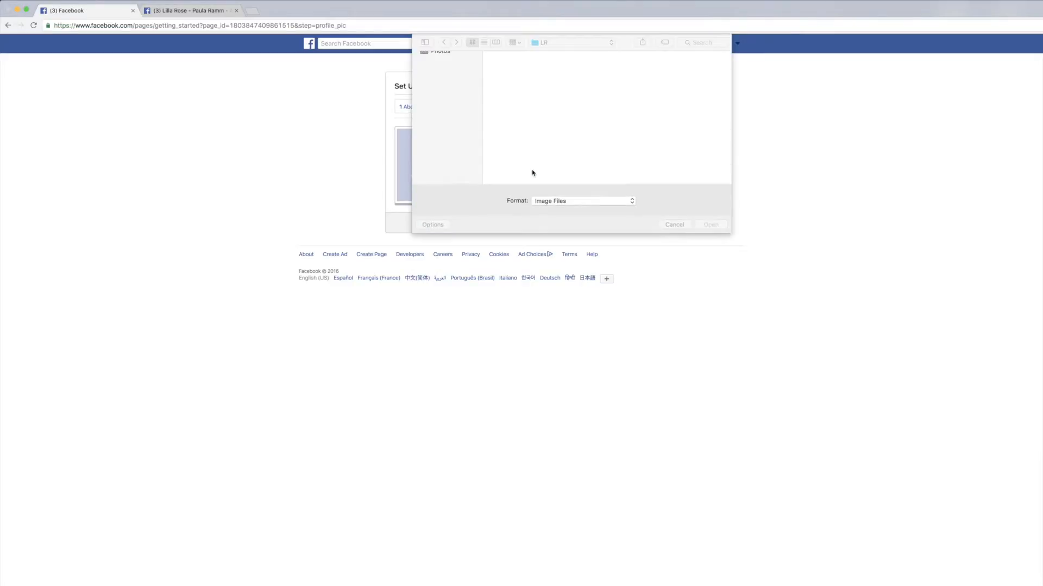
pyautogui.click(446, 128)
pyautogui.scroll(-3, 597, 120)
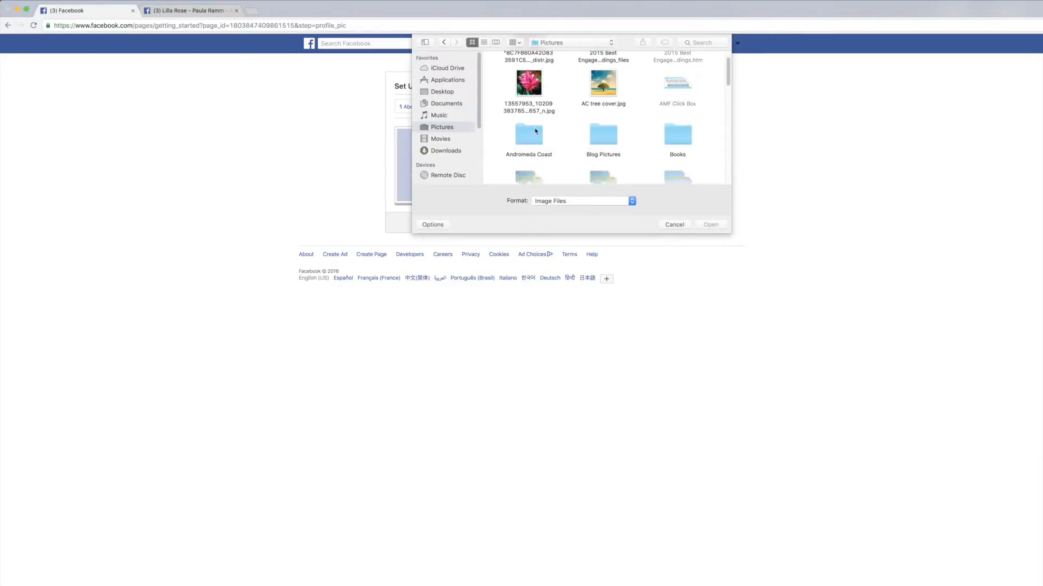
pyautogui.click(596, 97)
pyautogui.doubleClick(596, 97)
pyautogui.scroll(-10, 551, 138)
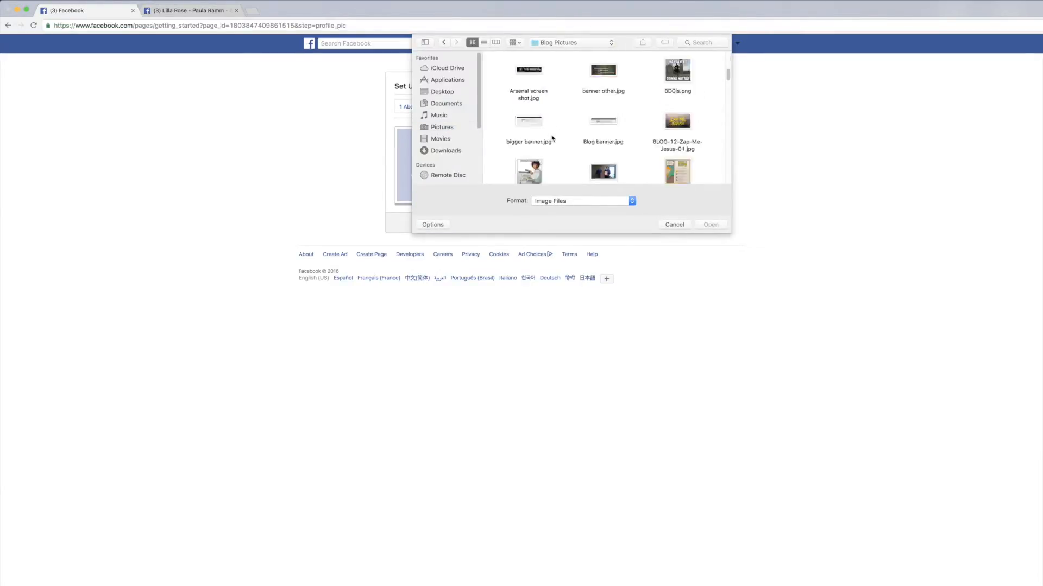
pyautogui.doubleClick(530, 81)
pyautogui.scroll(-10, 532, 89)
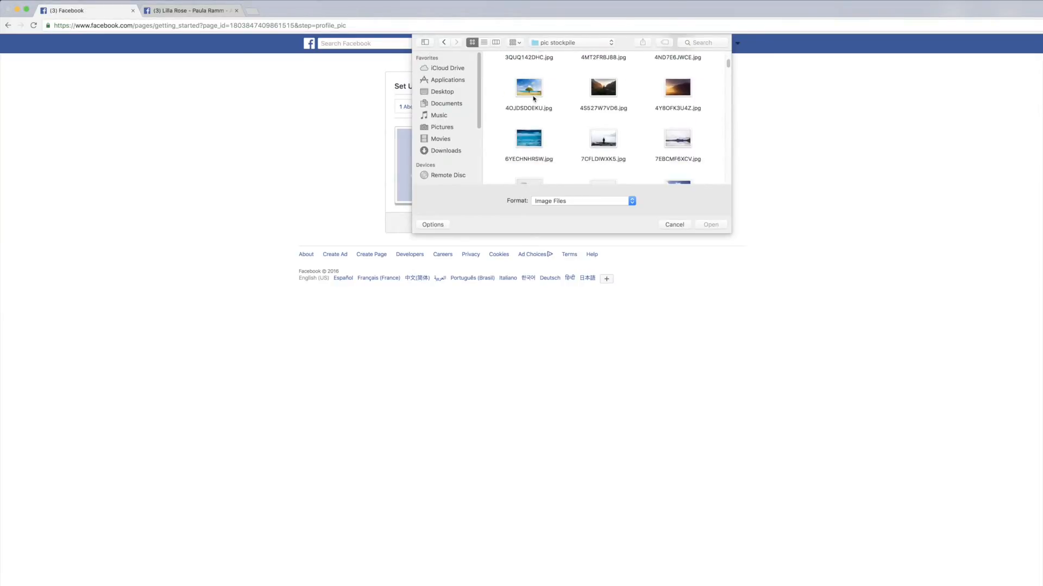
pyautogui.scroll(-5, 532, 100)
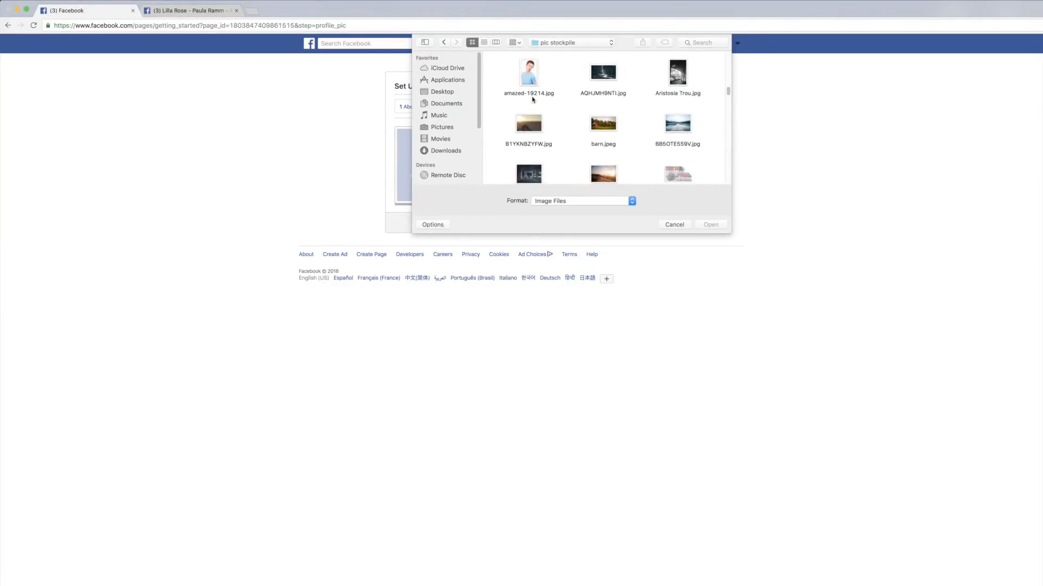
pyautogui.click(531, 81)
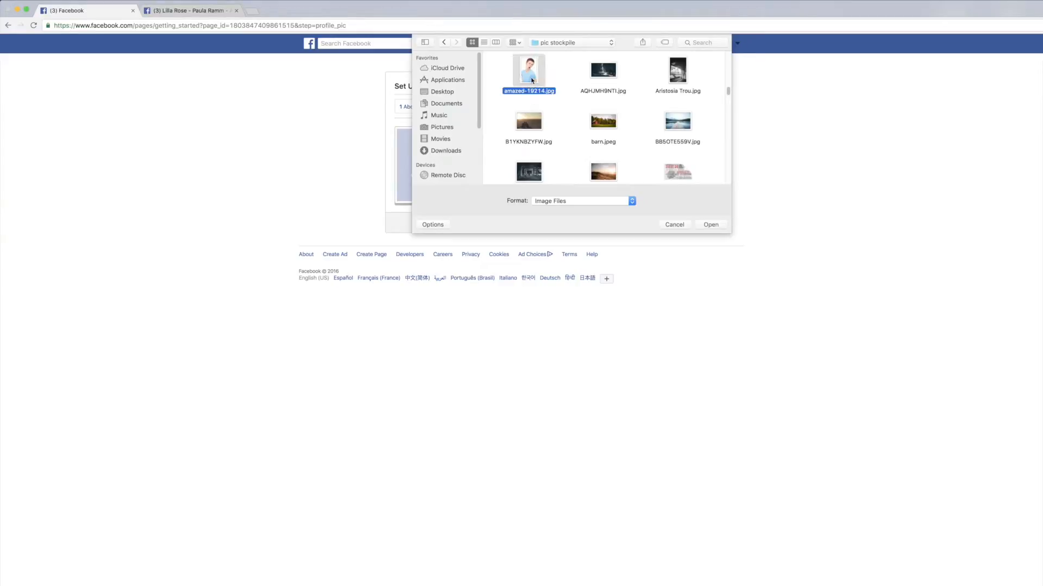
pyautogui.click(712, 225)
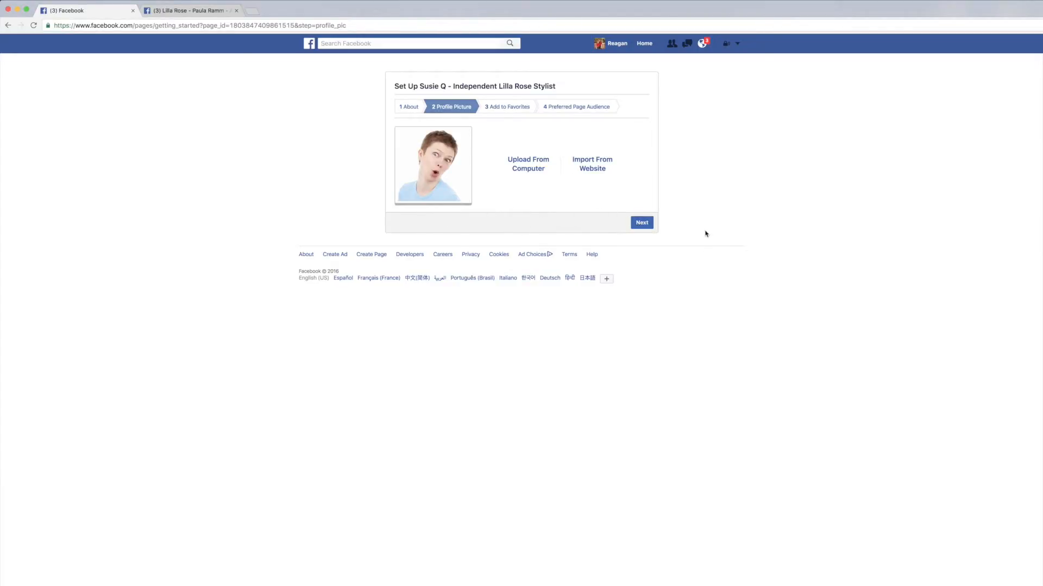
pyautogui.click(641, 225)
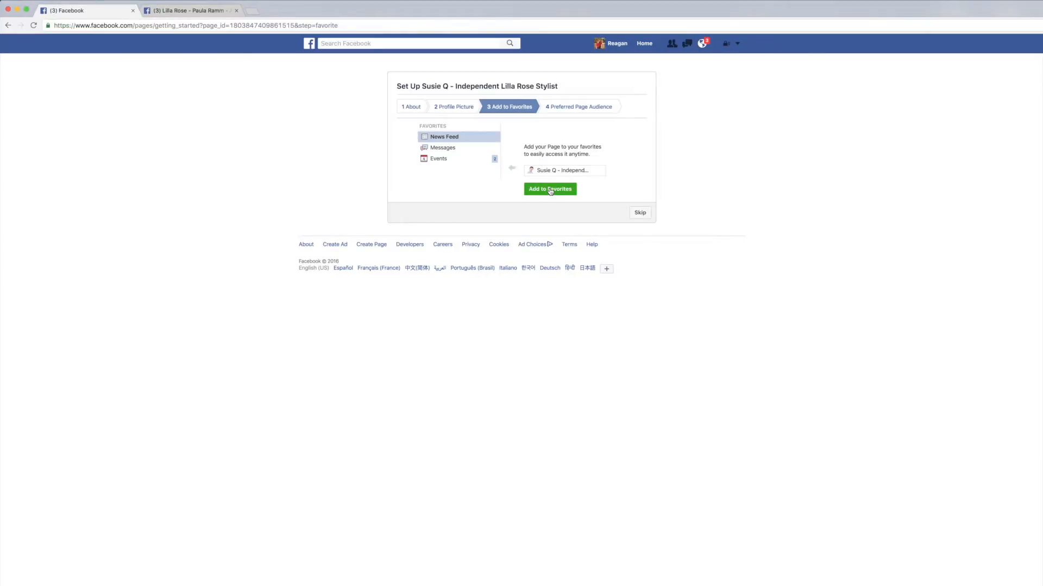
# Step: Add the new page to favorites and skip the preferred page audience setup
pyautogui.click(550, 190)
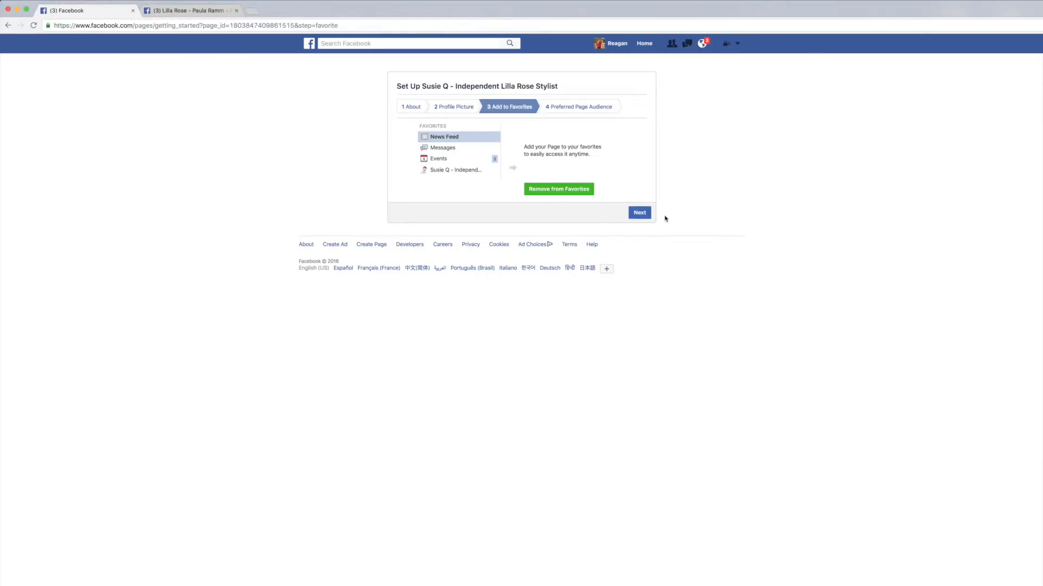
pyautogui.click(644, 216)
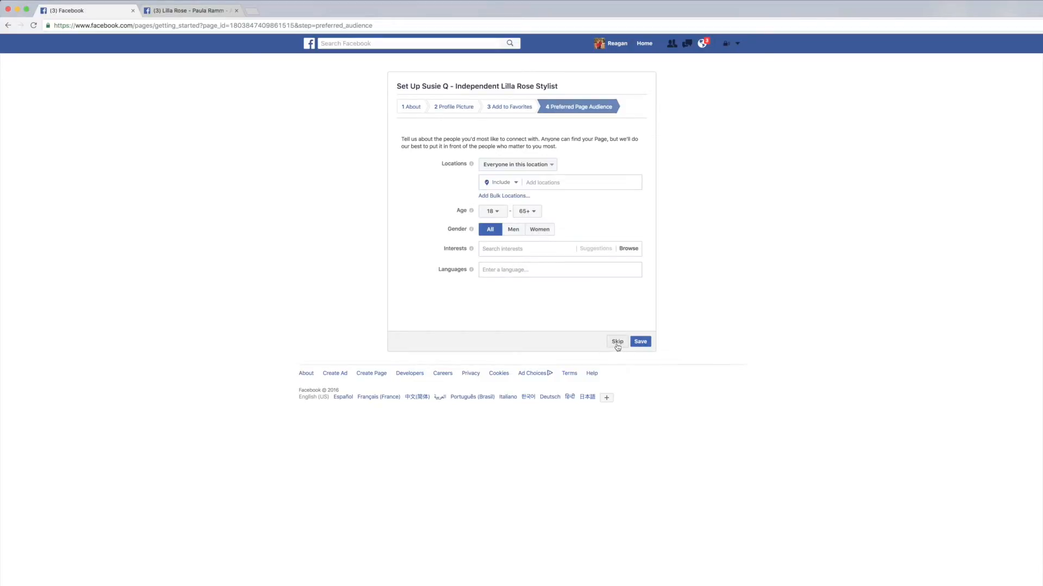
pyautogui.click(546, 232)
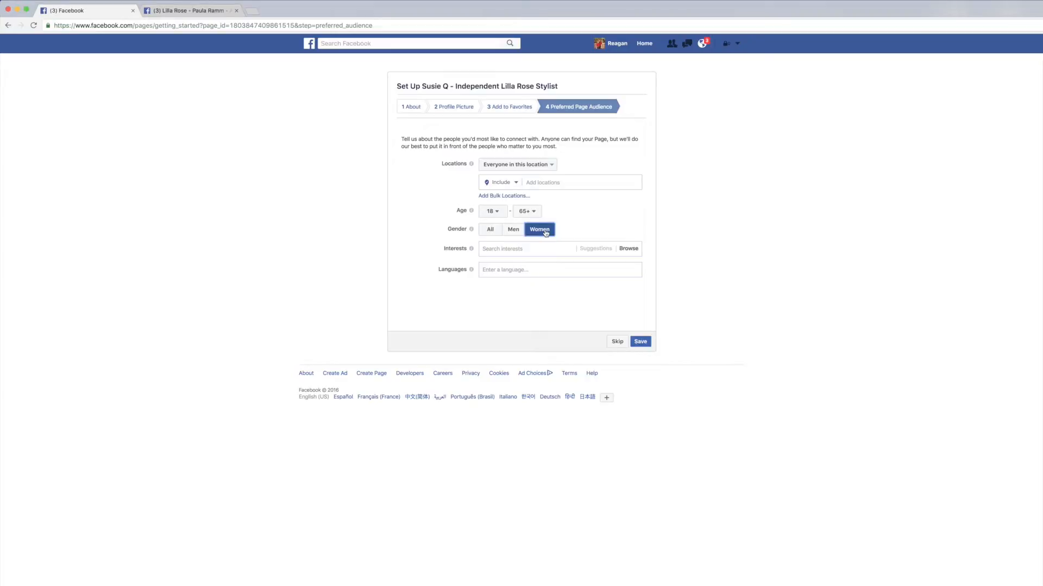
pyautogui.click(492, 231)
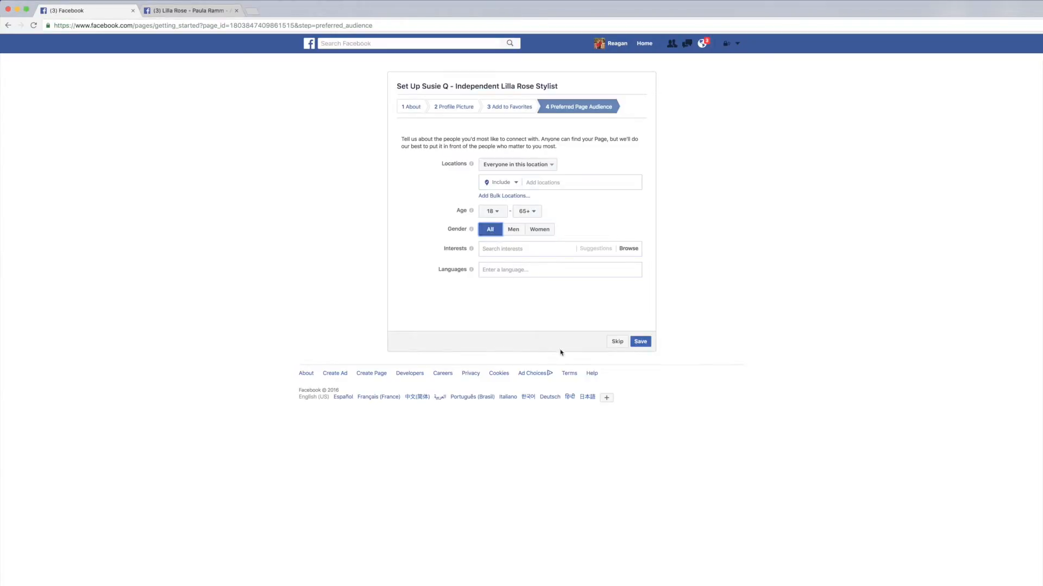
pyautogui.click(620, 344)
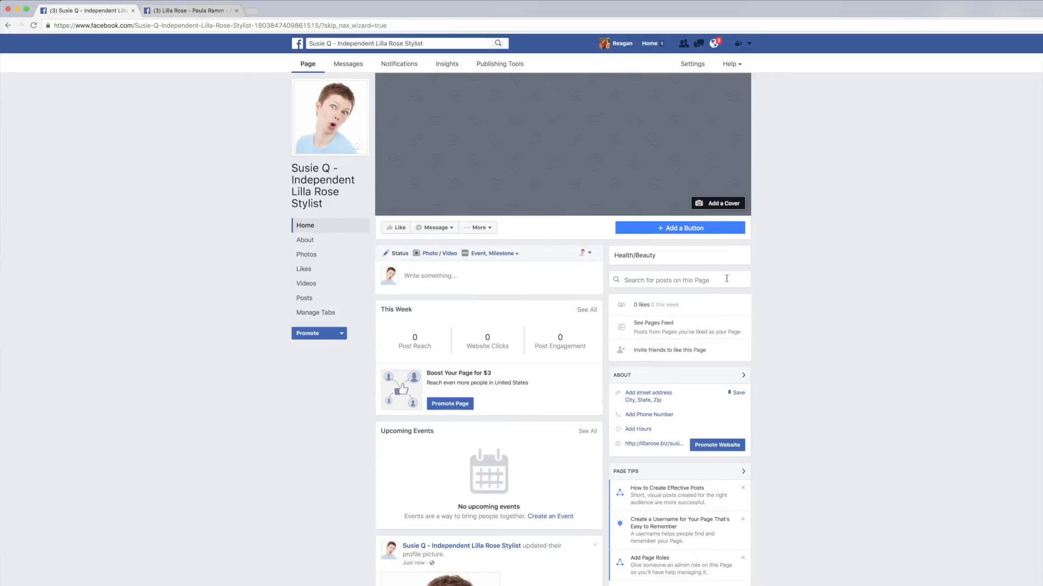
# Step: Upload skye.jpg from the LR folder inside Coastal Conservatory as the page's cover photo and save it
pyautogui.click(718, 205)
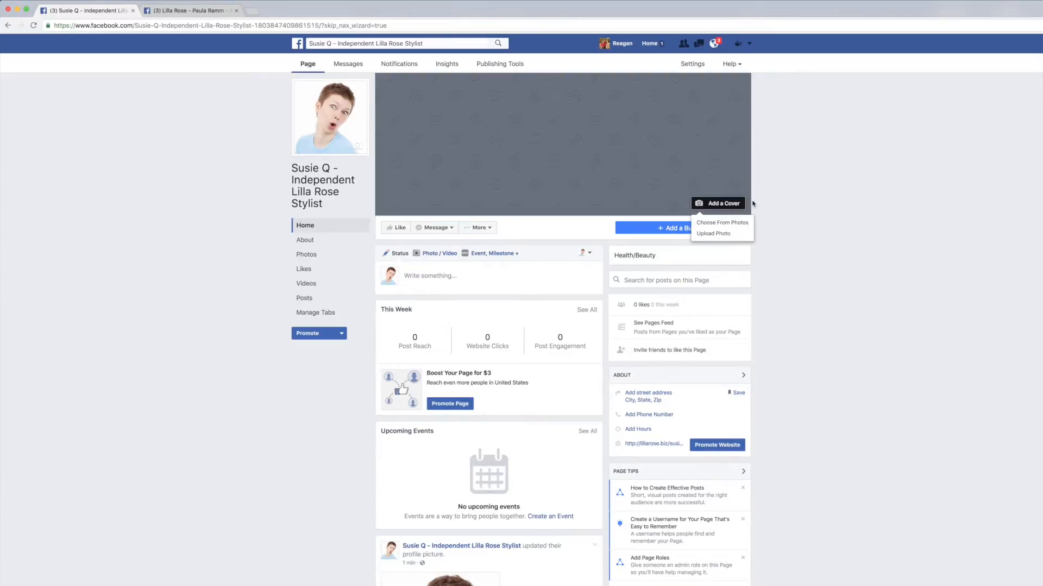
pyautogui.doubleClick(724, 206)
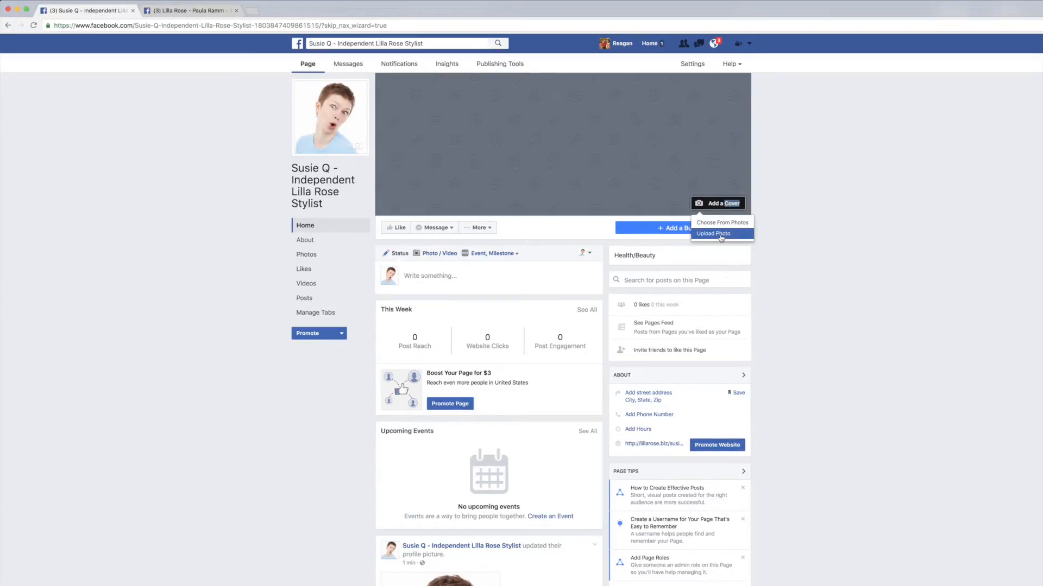
pyautogui.click(720, 235)
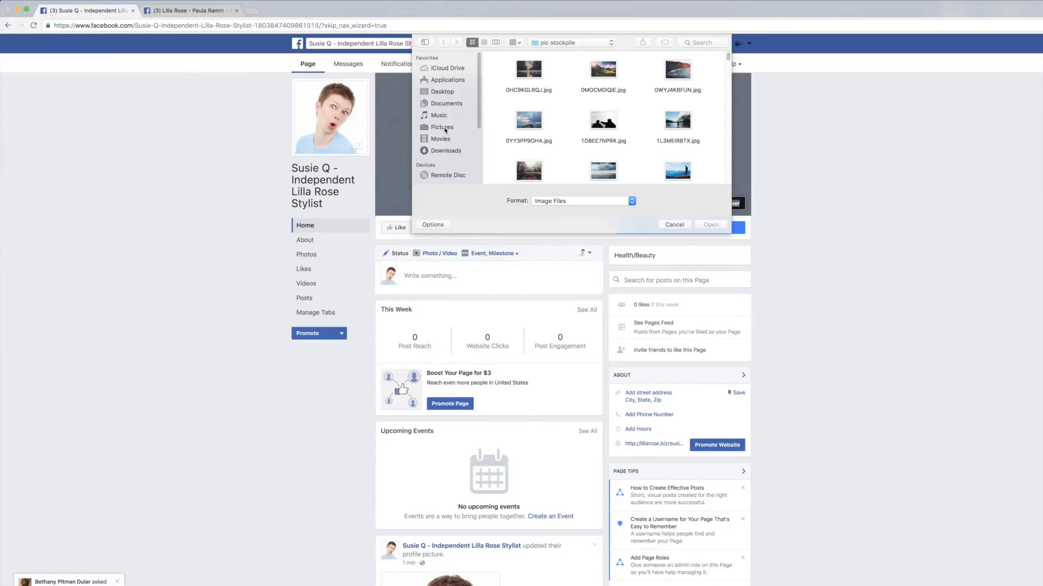
pyautogui.click(443, 127)
pyautogui.scroll(-3, 619, 111)
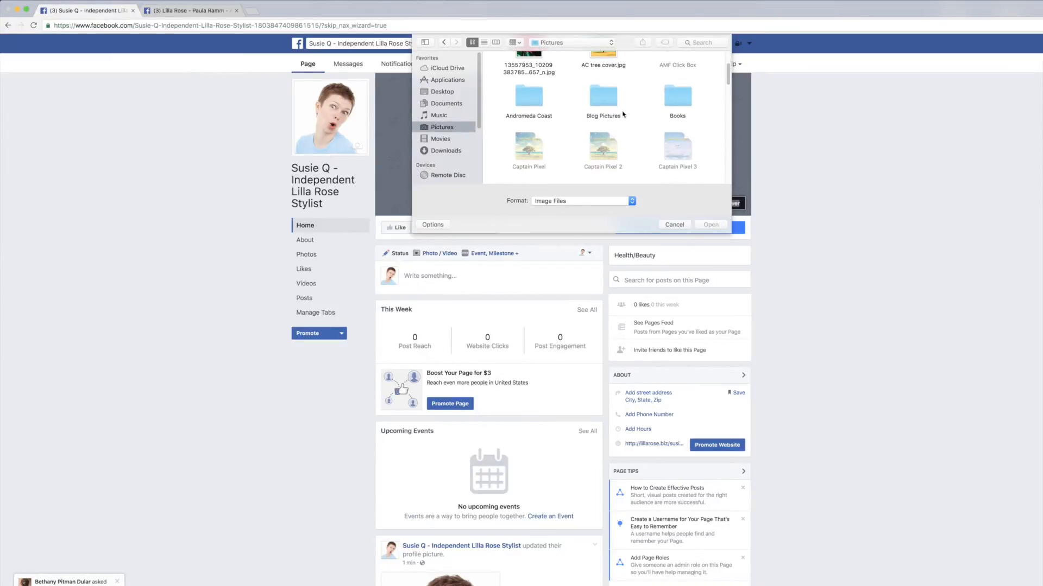
pyautogui.scroll(-3, 543, 108)
pyautogui.doubleClick(545, 109)
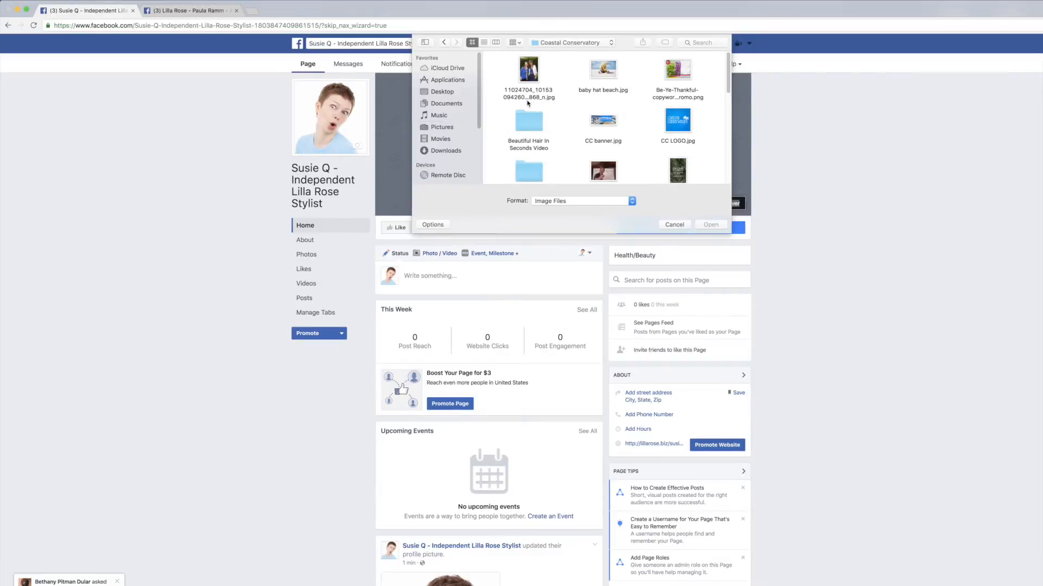
pyautogui.scroll(-5, 592, 103)
pyautogui.click(608, 82)
pyautogui.doubleClick(609, 83)
pyautogui.click(574, 73)
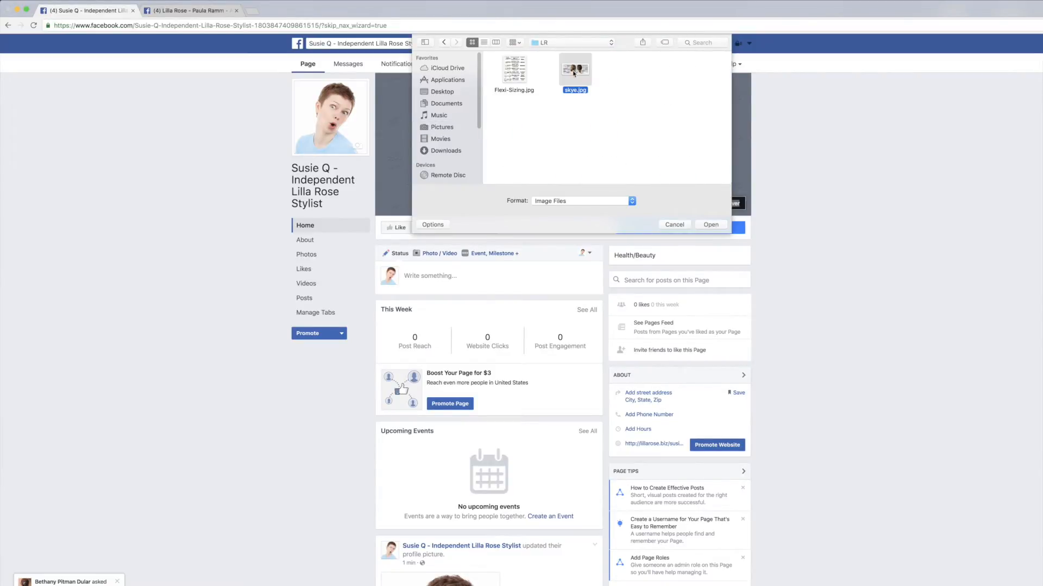
pyautogui.click(712, 225)
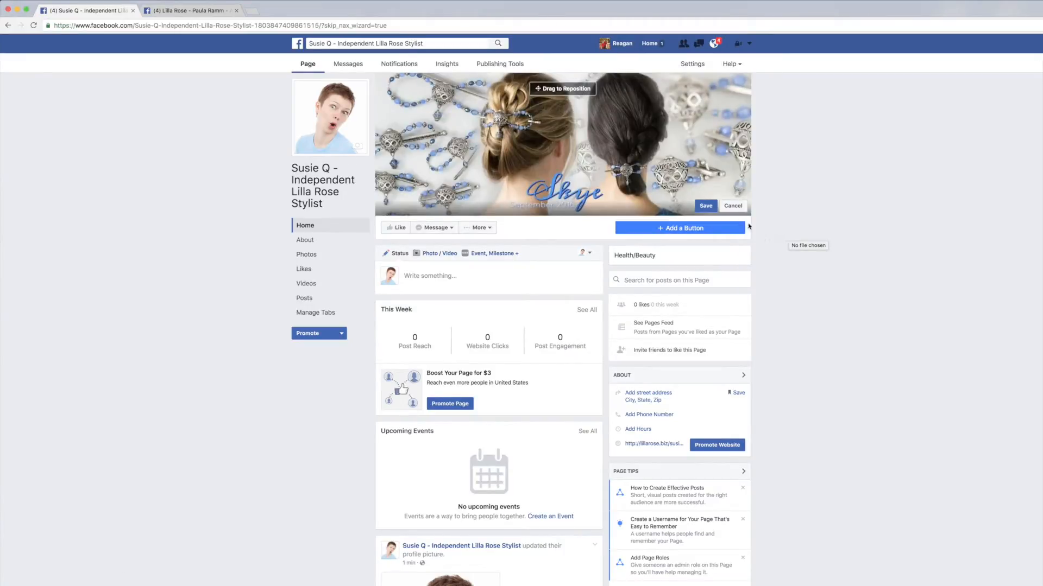
pyautogui.click(707, 205)
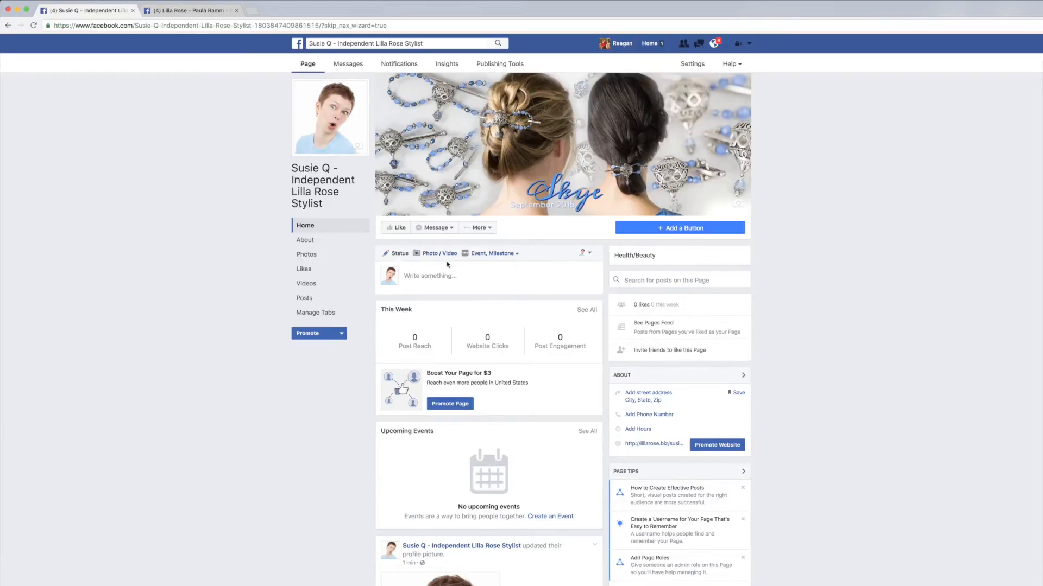
# Step: Add Hairstyles68 and Hair Stylist as the page's topics in its About info and save the changes
pyautogui.click(306, 243)
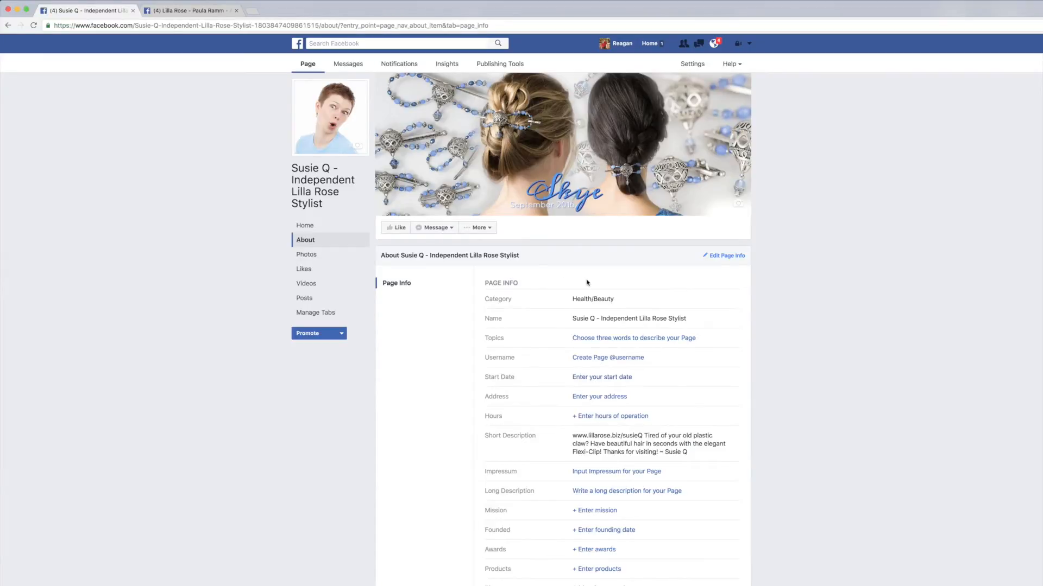
pyautogui.scroll(-3, 587, 282)
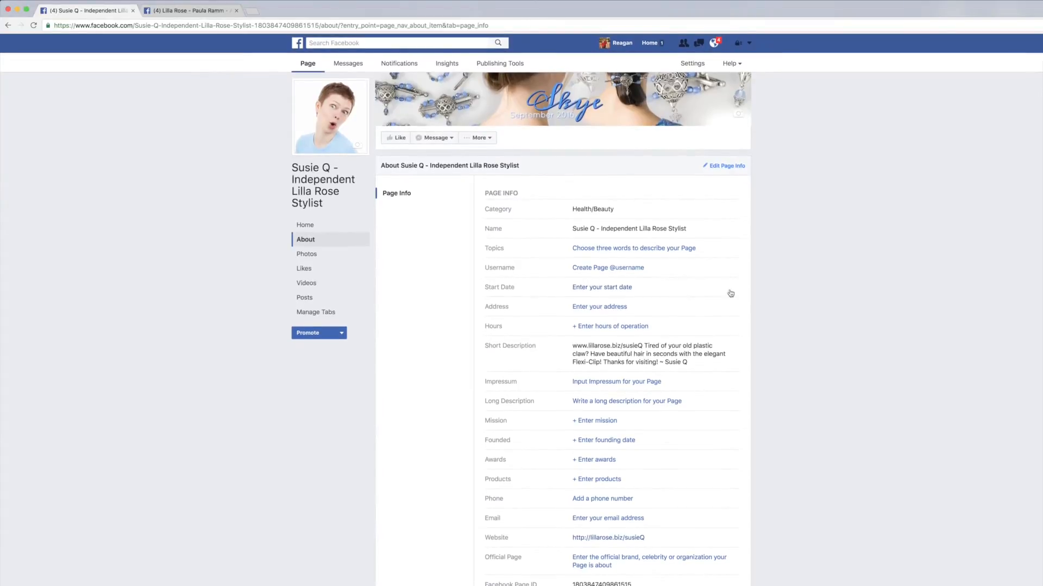
pyautogui.click(649, 249)
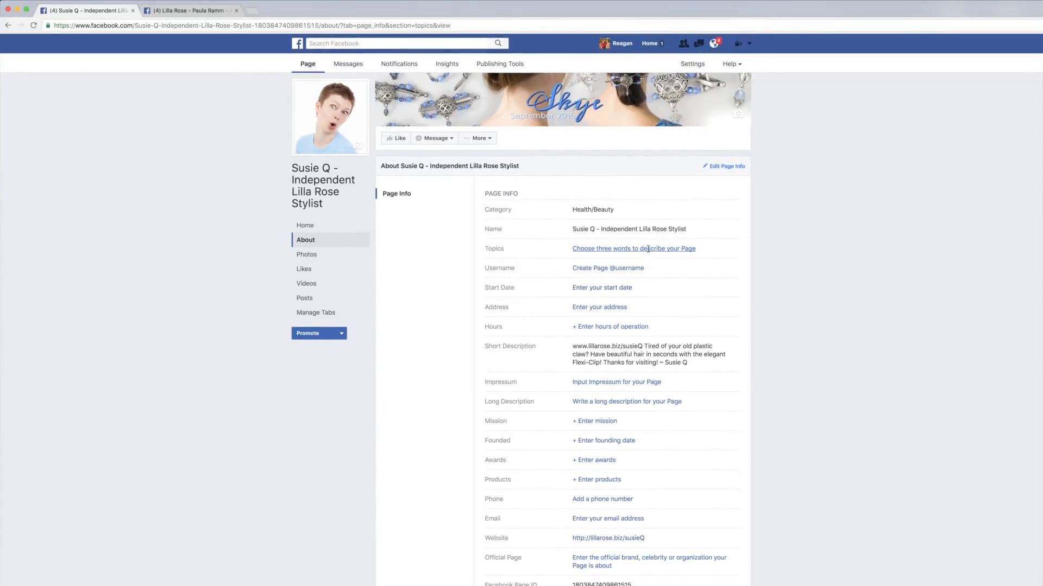
pyautogui.click(633, 251)
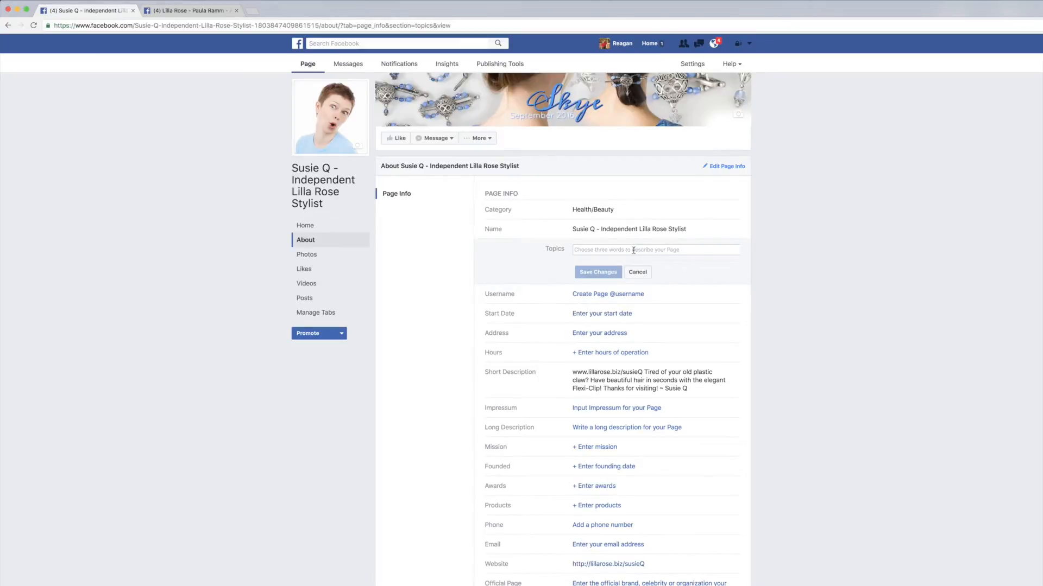
pyautogui.write('Hair')
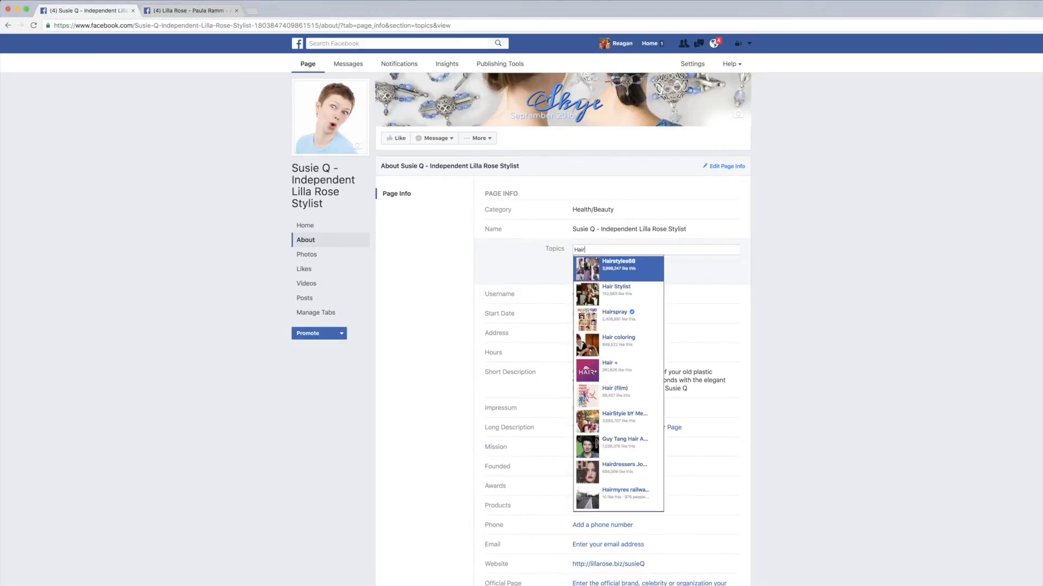
pyautogui.press('Return')
pyautogui.write('Hai')
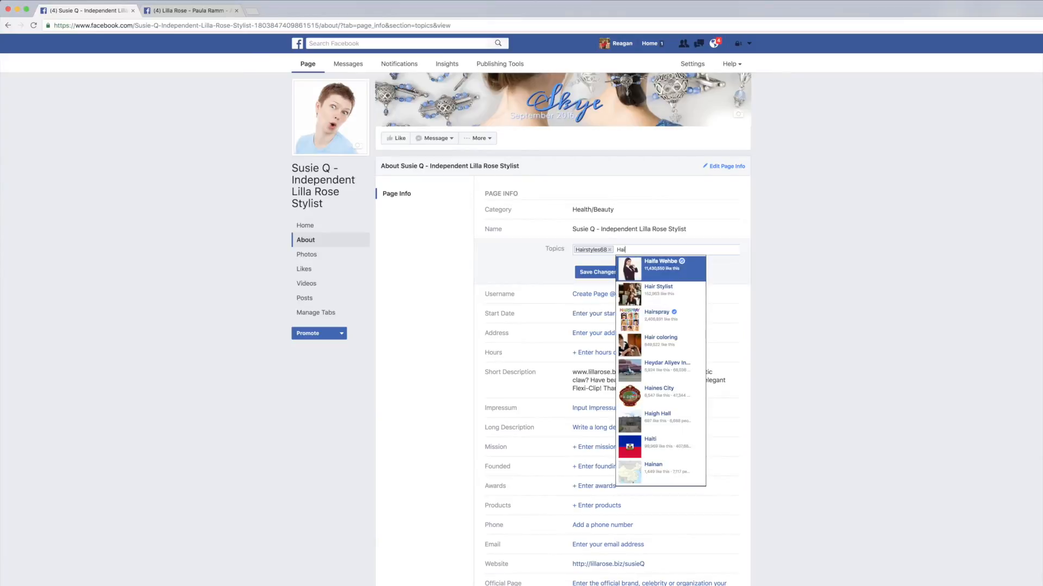
pyautogui.write('r')
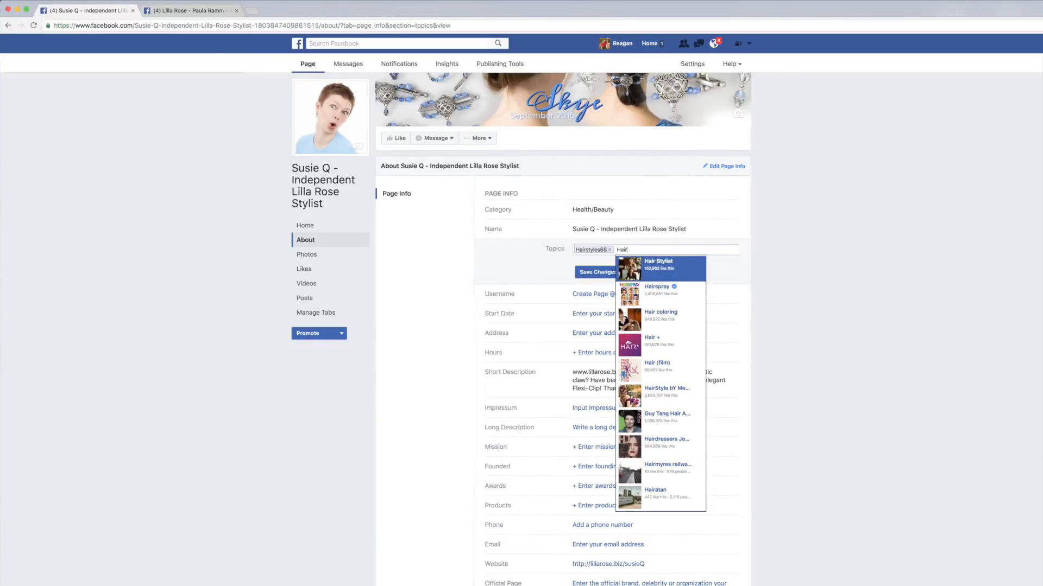
pyautogui.write(' s')
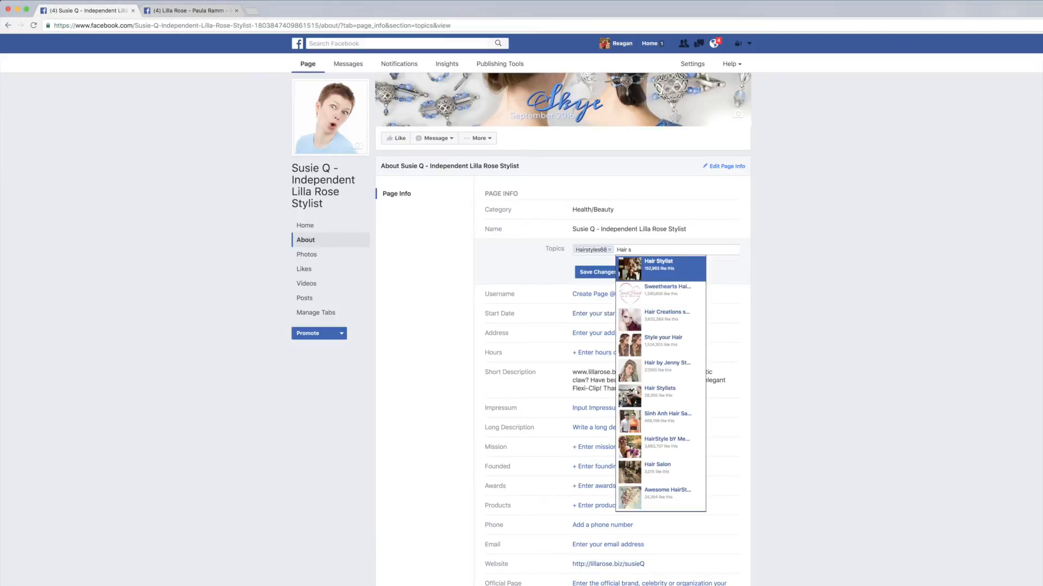
pyautogui.press('Return')
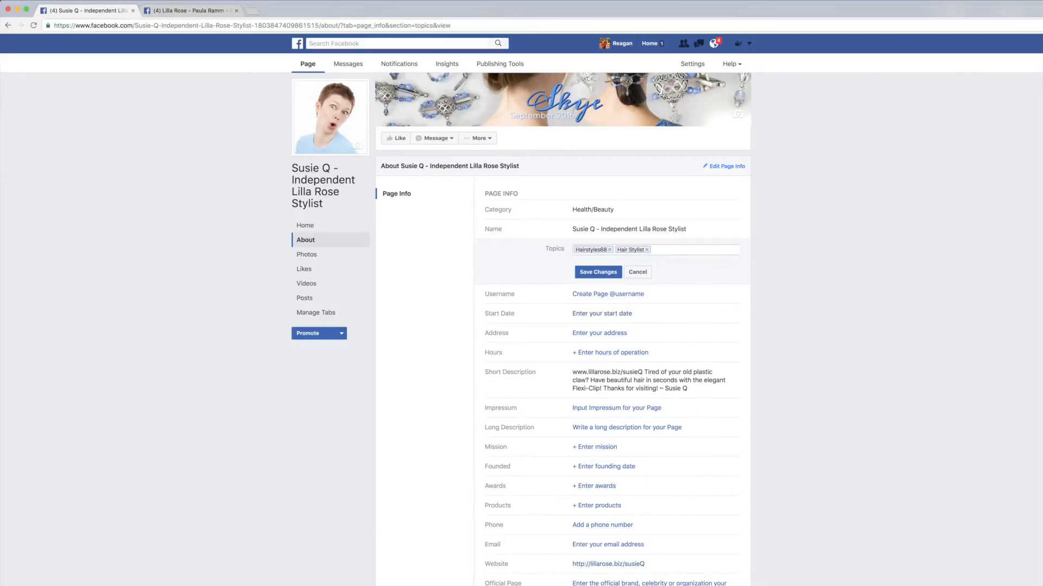
pyautogui.click(600, 272)
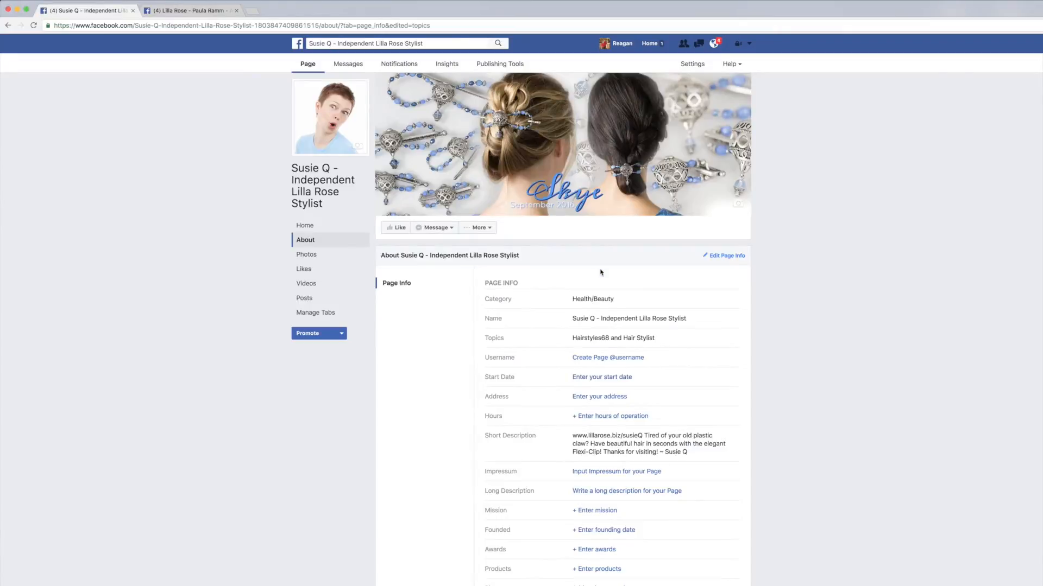
# Step: Try to create a page username made of LillaRose followed by the stylist's name, and dismiss the resulting message
pyautogui.scroll(-2, 597, 274)
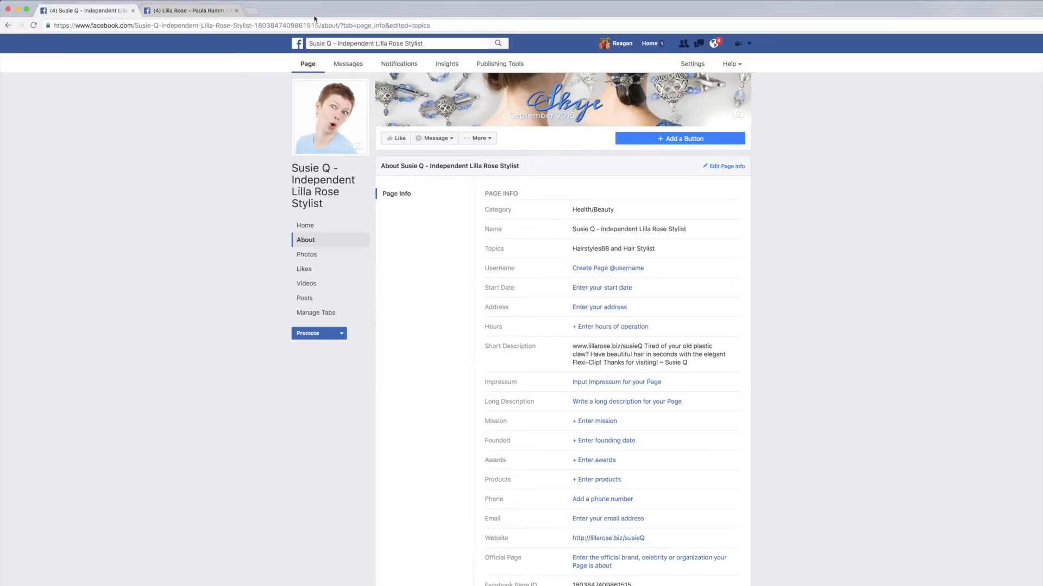
pyautogui.moveTo(251, 25); pyautogui.dragTo(440, 23)
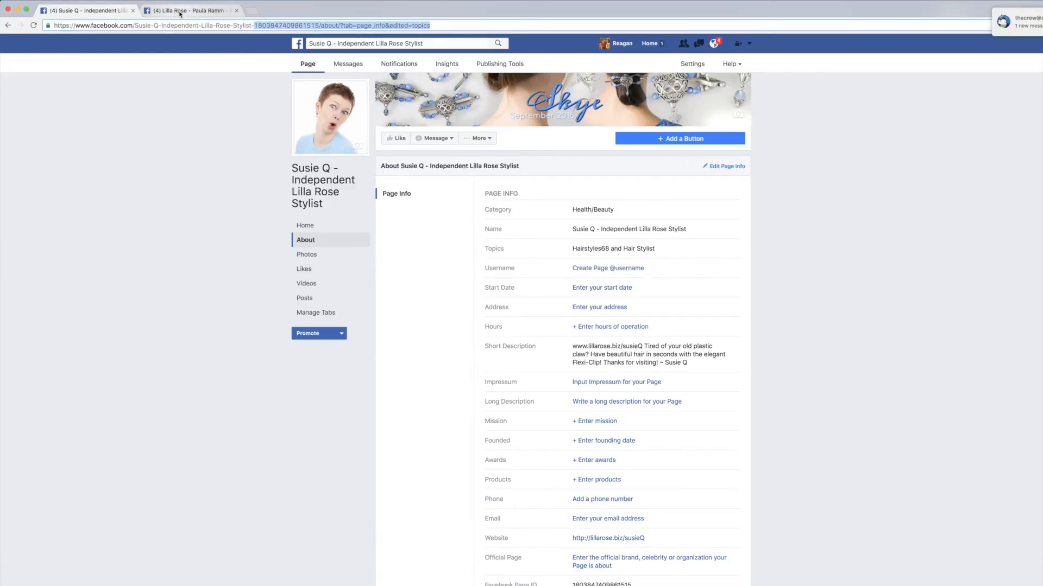
pyautogui.click(586, 271)
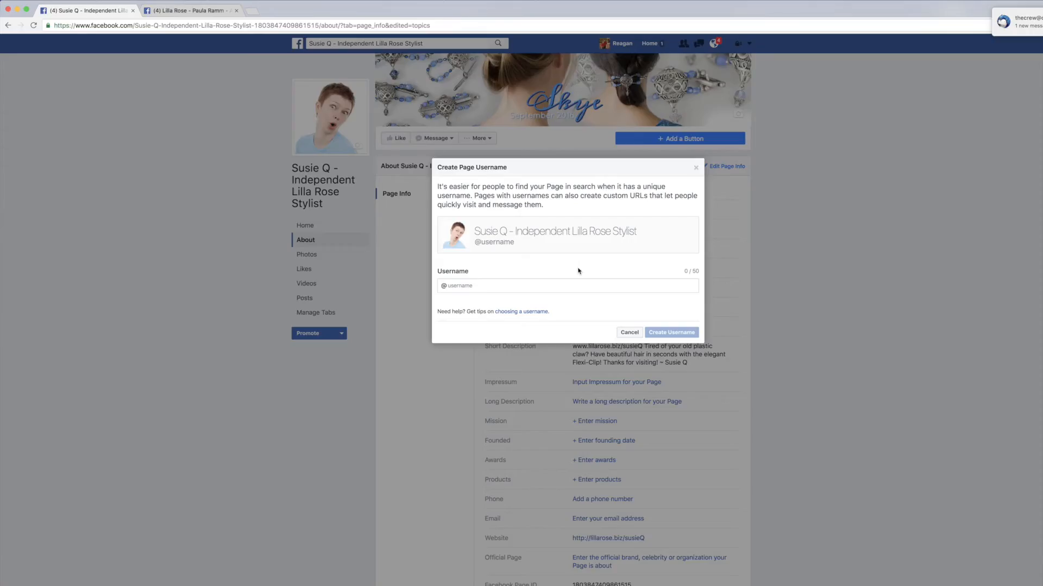
pyautogui.click(501, 286)
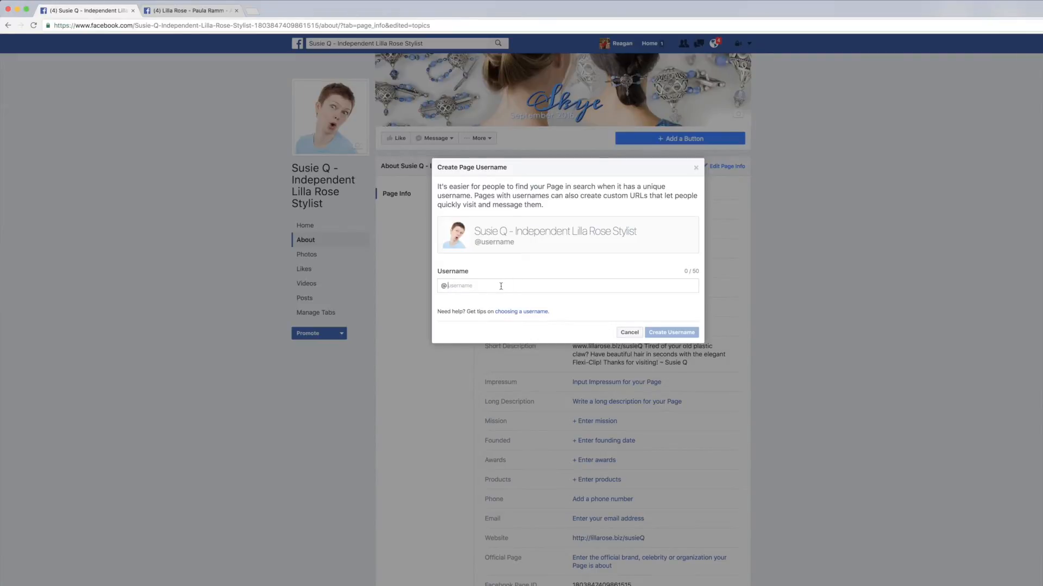
pyautogui.write('LillaRose')
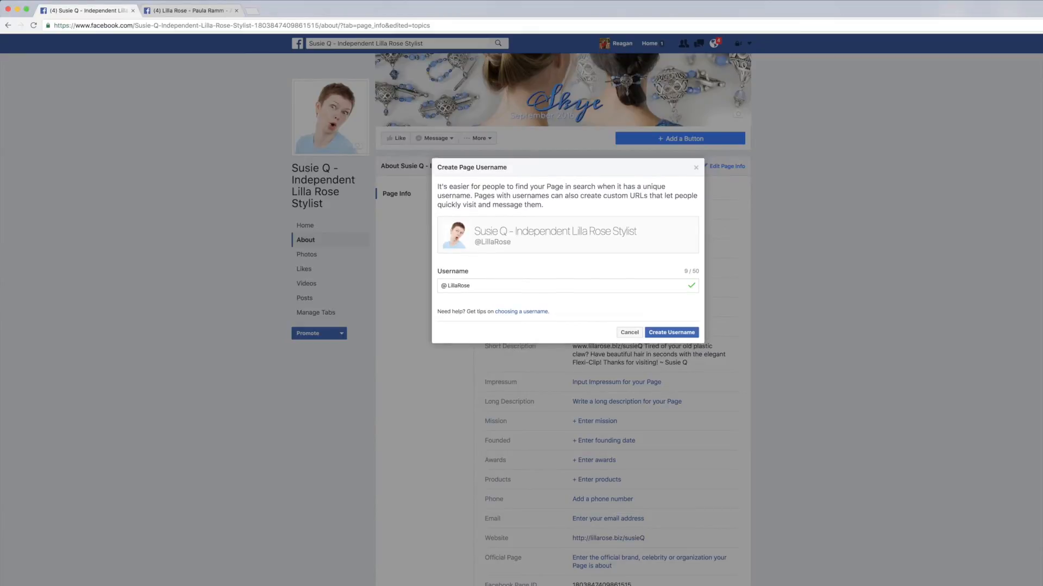
pyautogui.write('Susie!')
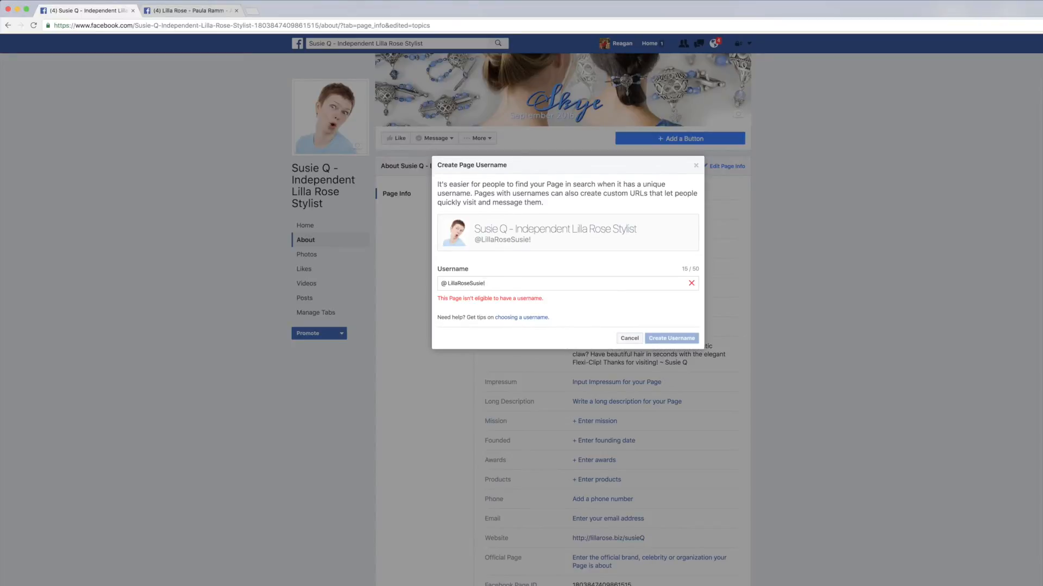
pyautogui.press('BackSpace')
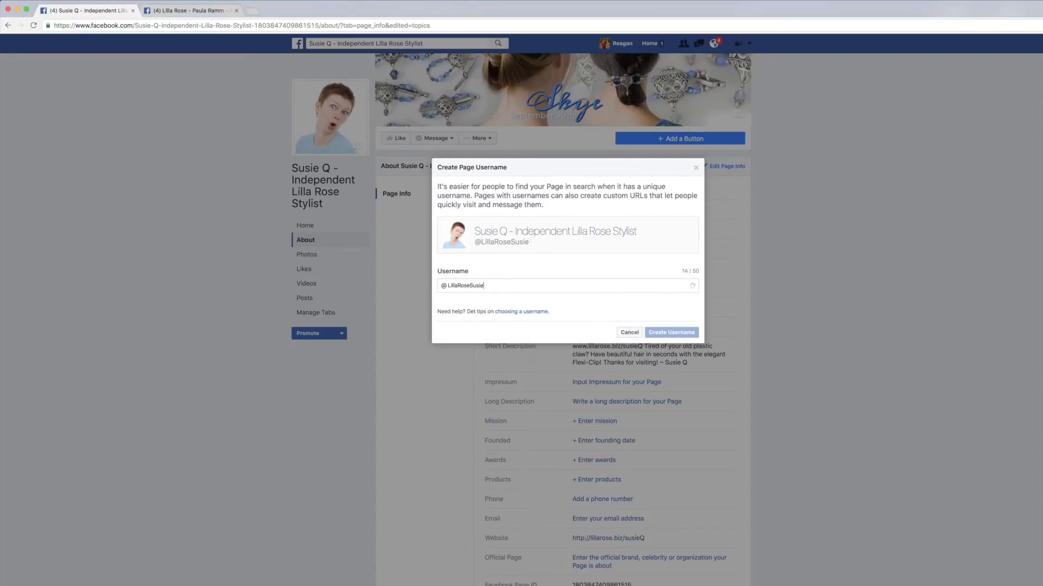
pyautogui.write('Q')
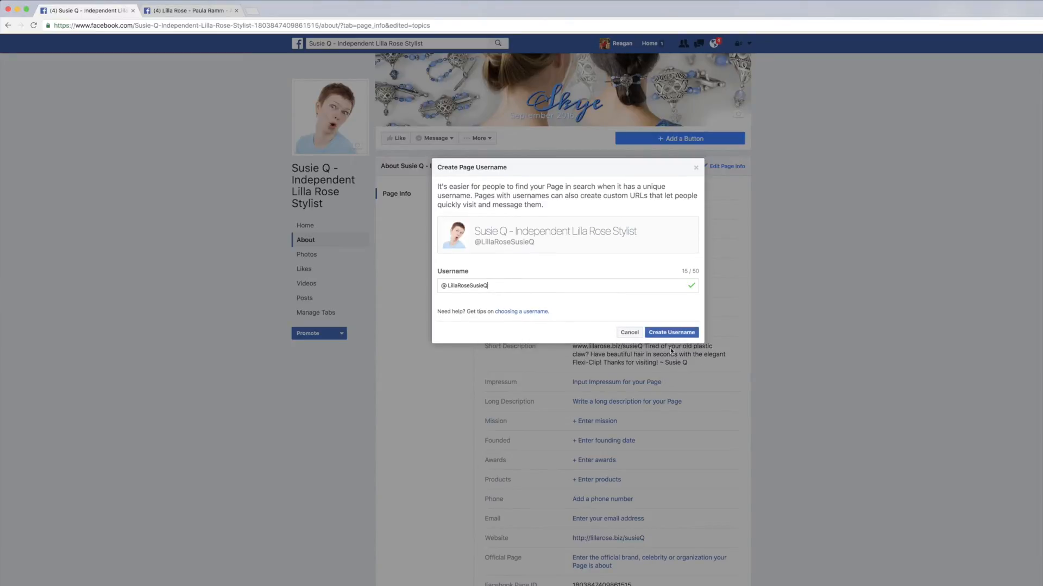
pyautogui.click(683, 334)
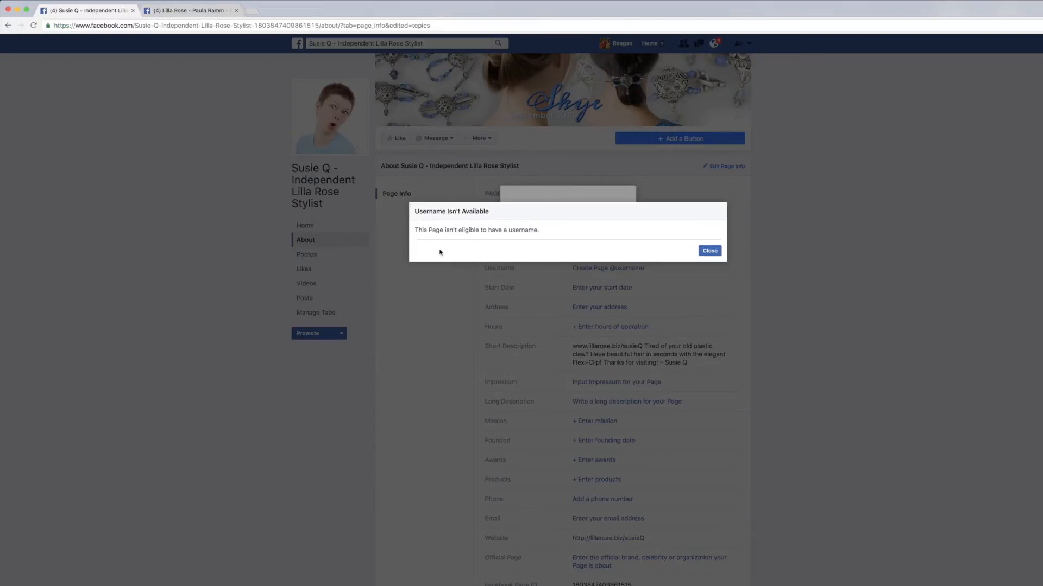
pyautogui.click(711, 250)
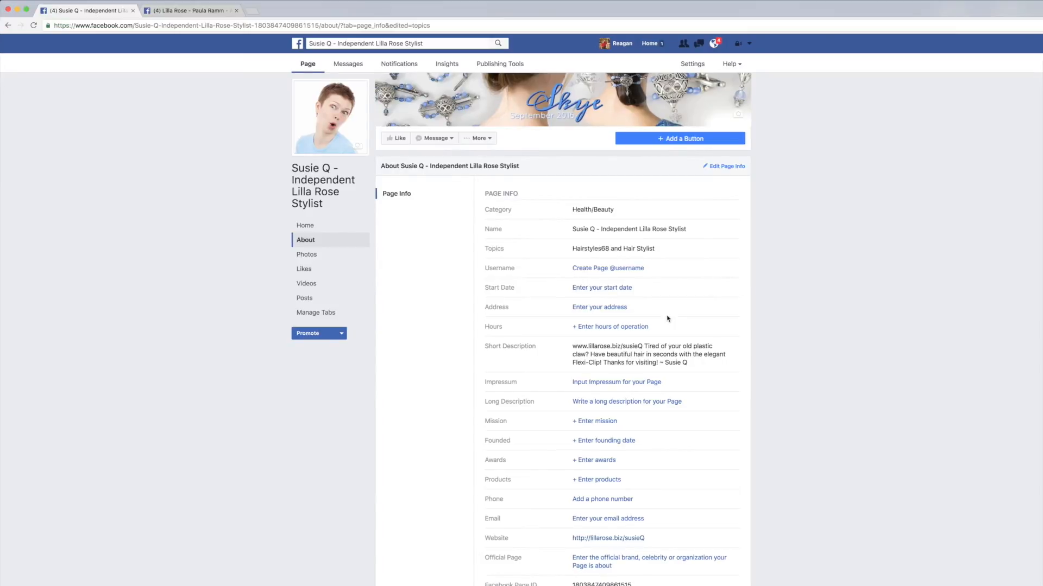
# Step: Set the page's start date to Opened on September 29, 2016 and save the changes
pyautogui.click(595, 290)
pyautogui.click(596, 291)
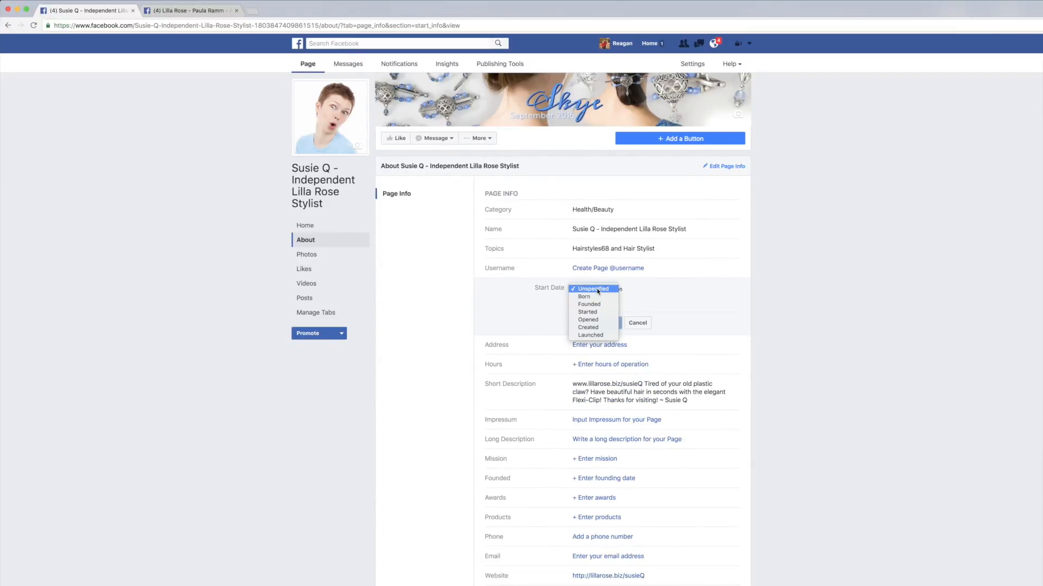
pyautogui.click(600, 321)
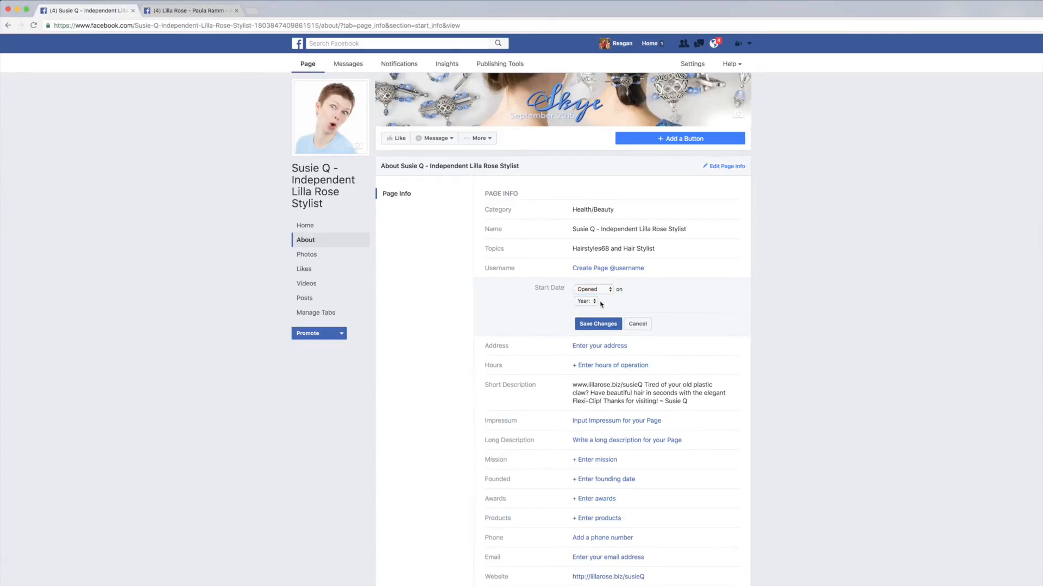
pyautogui.click(591, 302)
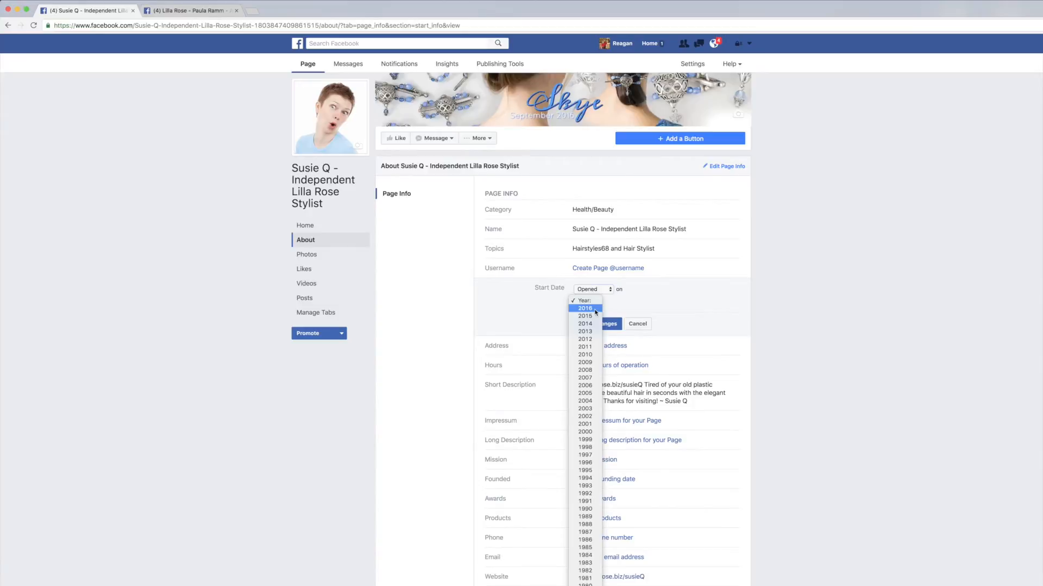
pyautogui.click(596, 312)
pyautogui.click(621, 302)
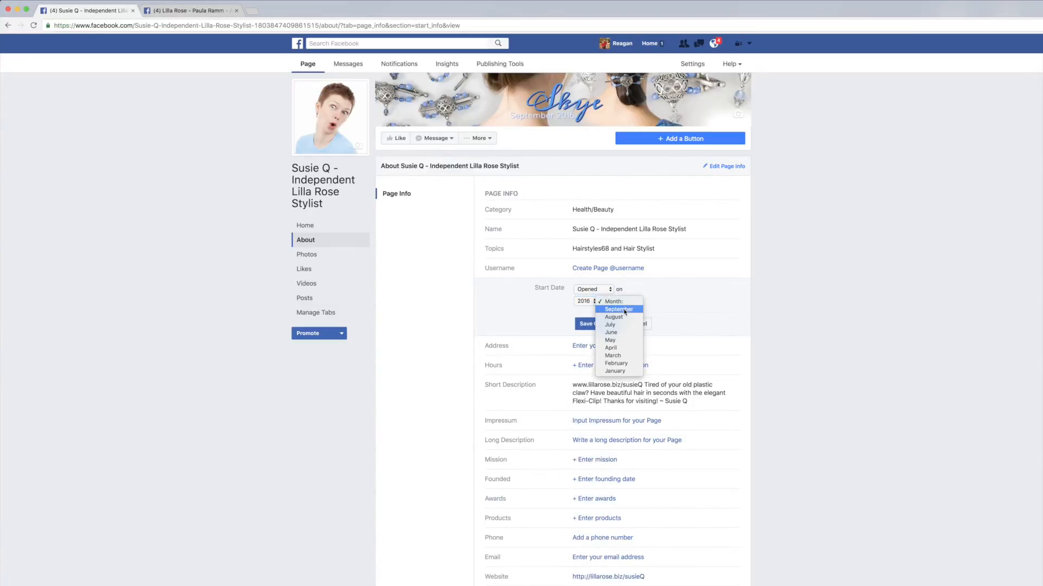
pyautogui.click(624, 310)
pyautogui.click(652, 302)
pyautogui.click(651, 309)
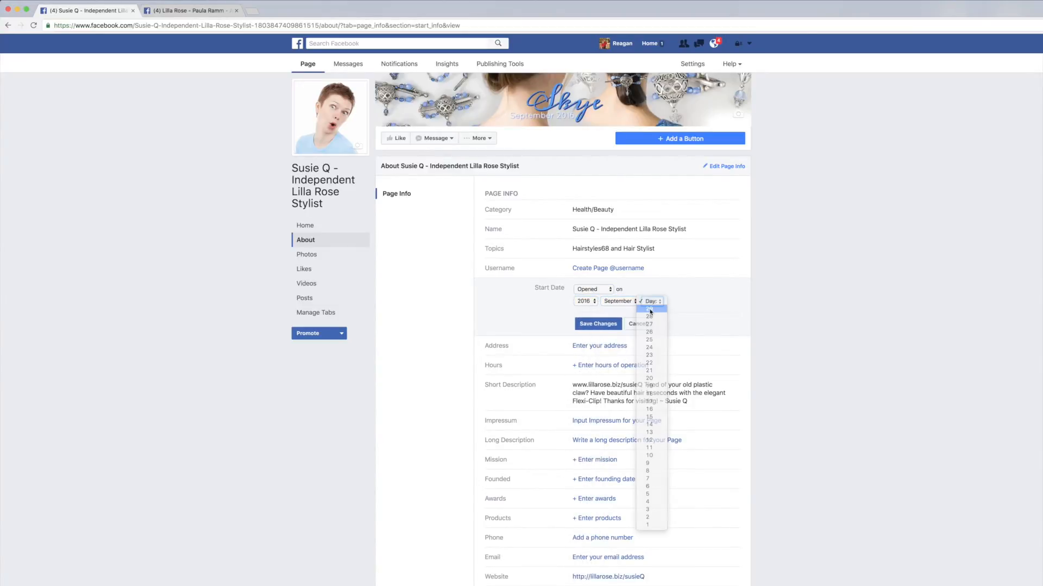
pyautogui.click(606, 326)
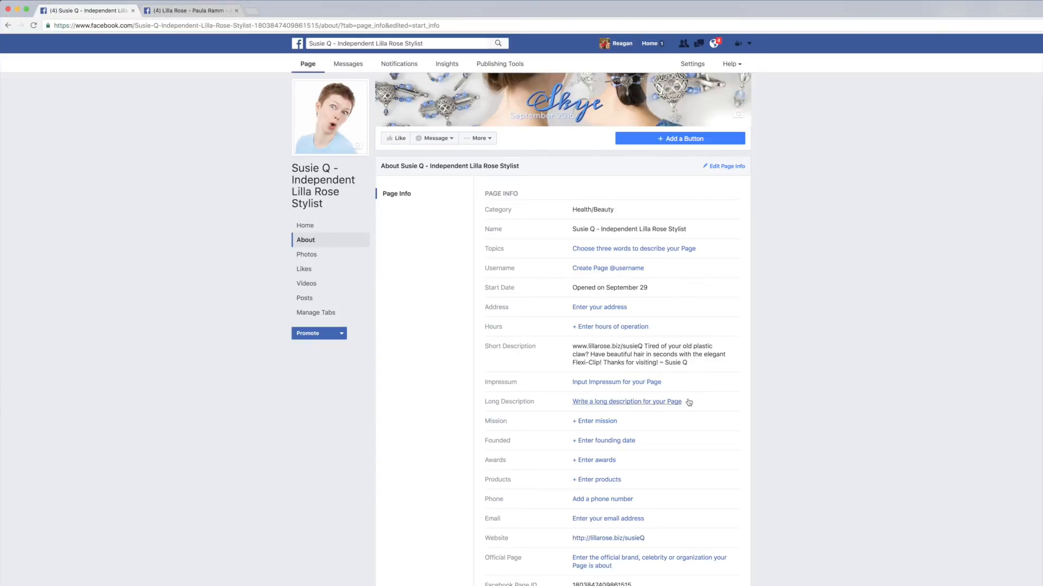
pyautogui.click(627, 405)
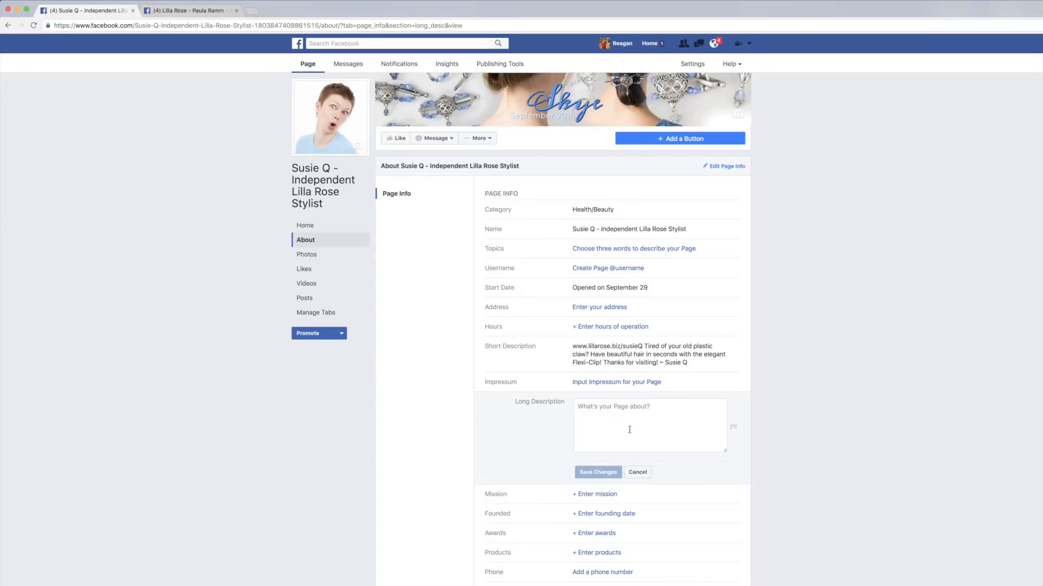
pyautogui.scroll(-3, 630, 429)
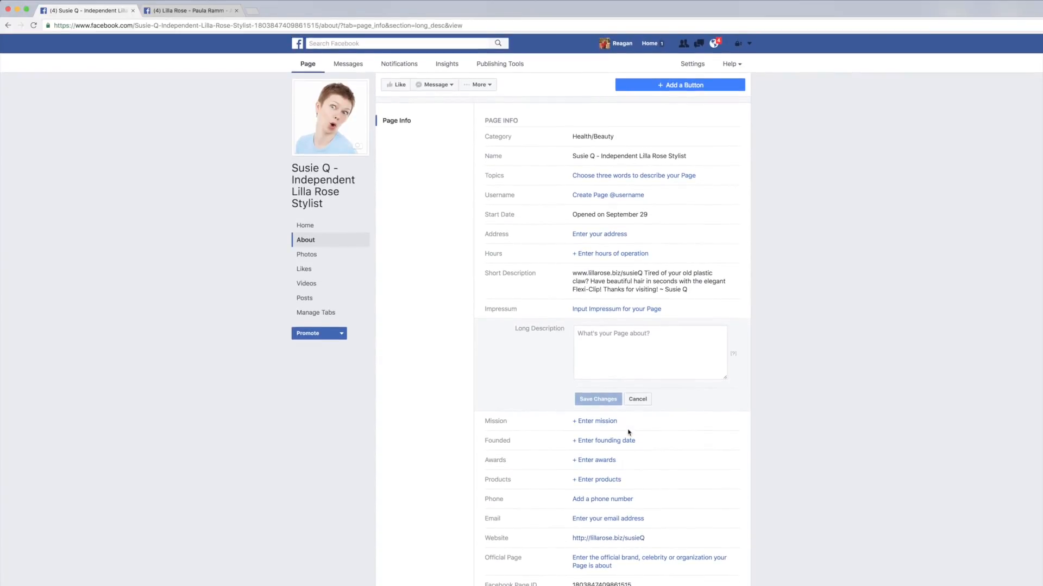
pyautogui.click(638, 400)
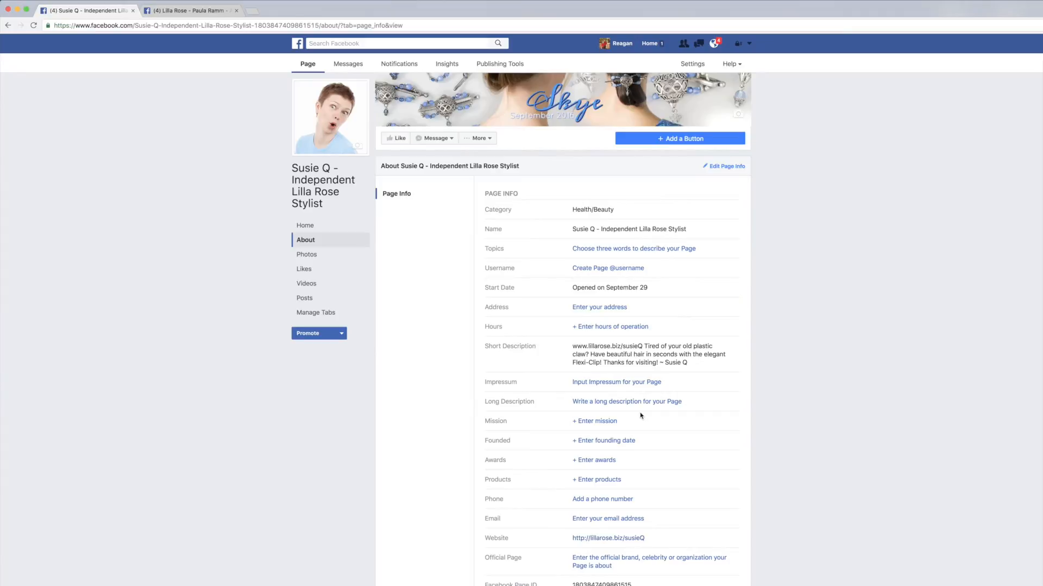
# Step: Enter "Flexi clips, bobbie pins, hair bands" as the page's products and save the changes
pyautogui.click(611, 479)
pyautogui.click(623, 486)
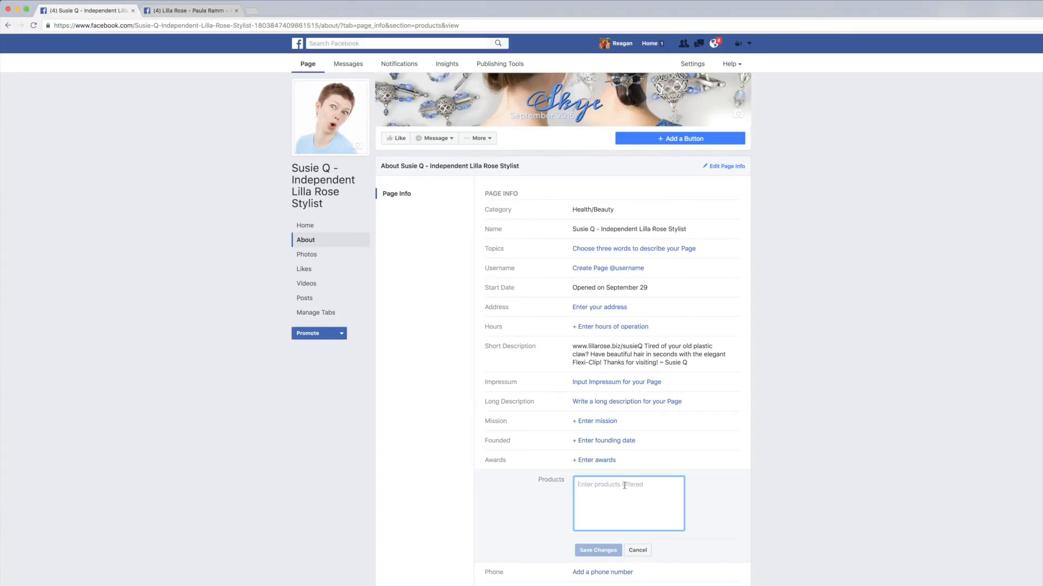
pyautogui.write('Flexi clips, ')
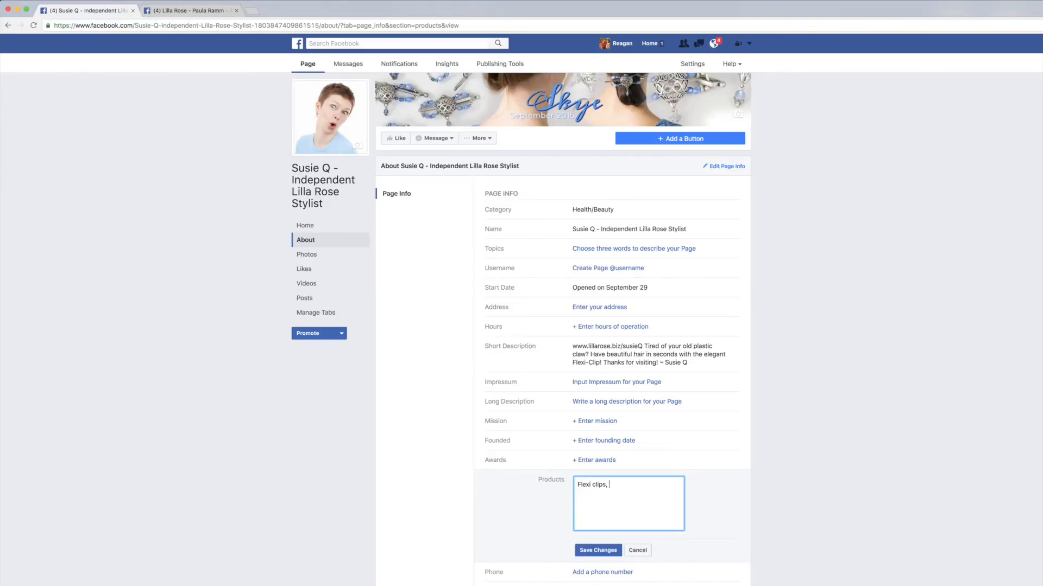
pyautogui.write('bobbie pins, hair bands')
pyautogui.click(603, 552)
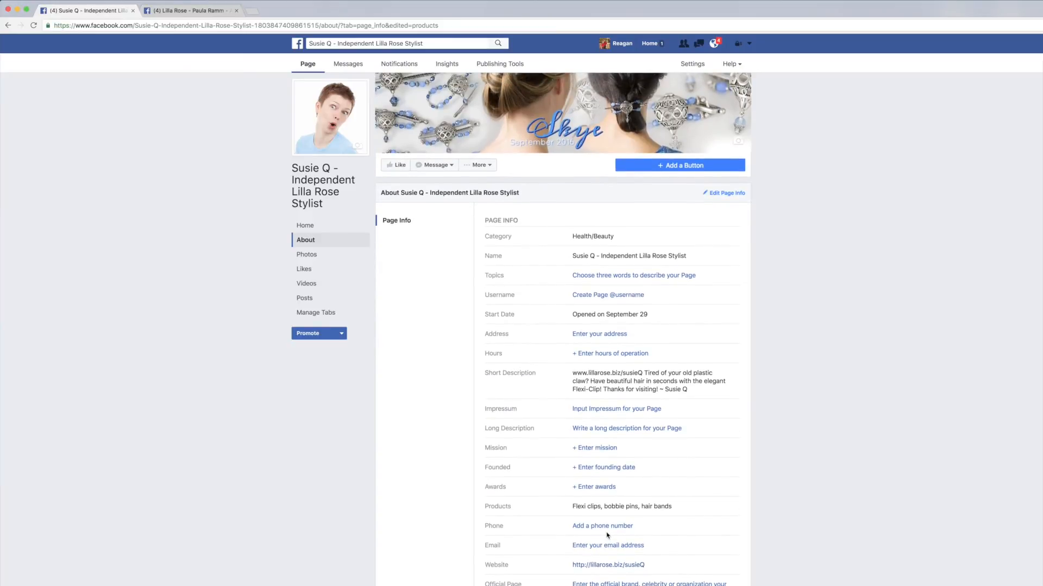
# Step: Show the page's likes overview and browse the full list of friends who can be invited to like it
pyautogui.click(302, 232)
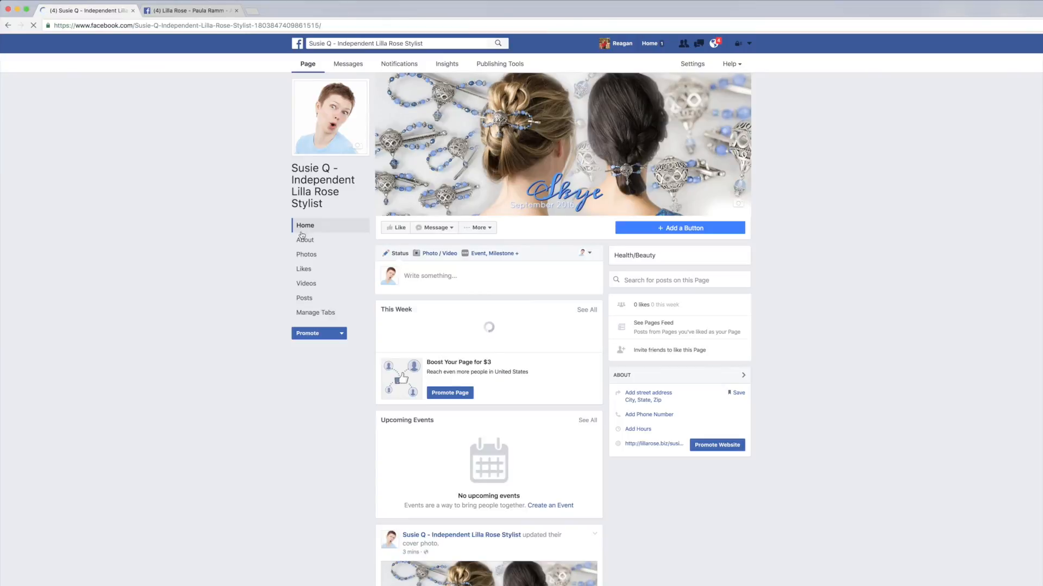
pyautogui.click(306, 272)
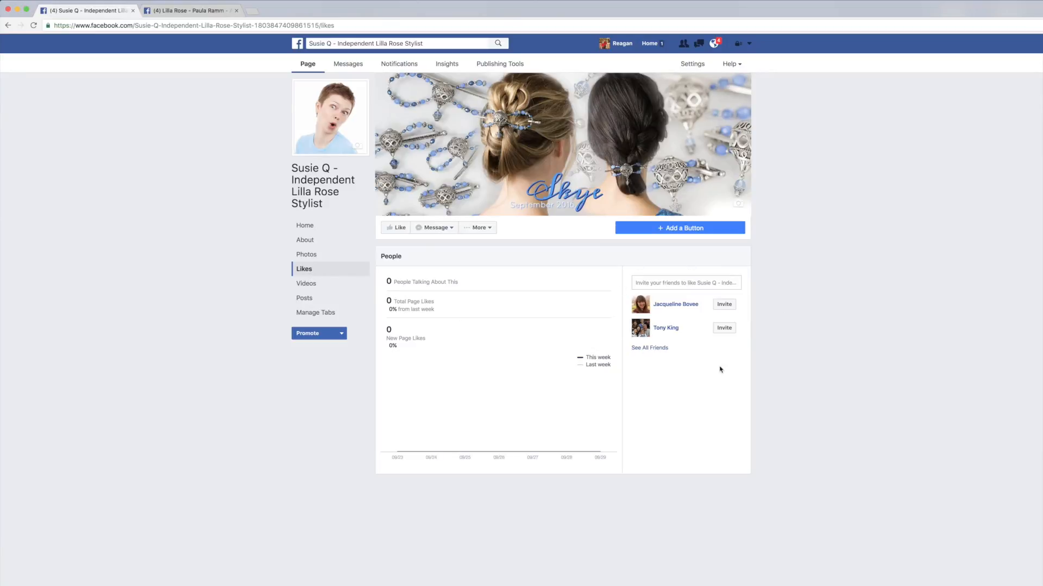
pyautogui.click(647, 348)
pyautogui.scroll(-5, 659, 350)
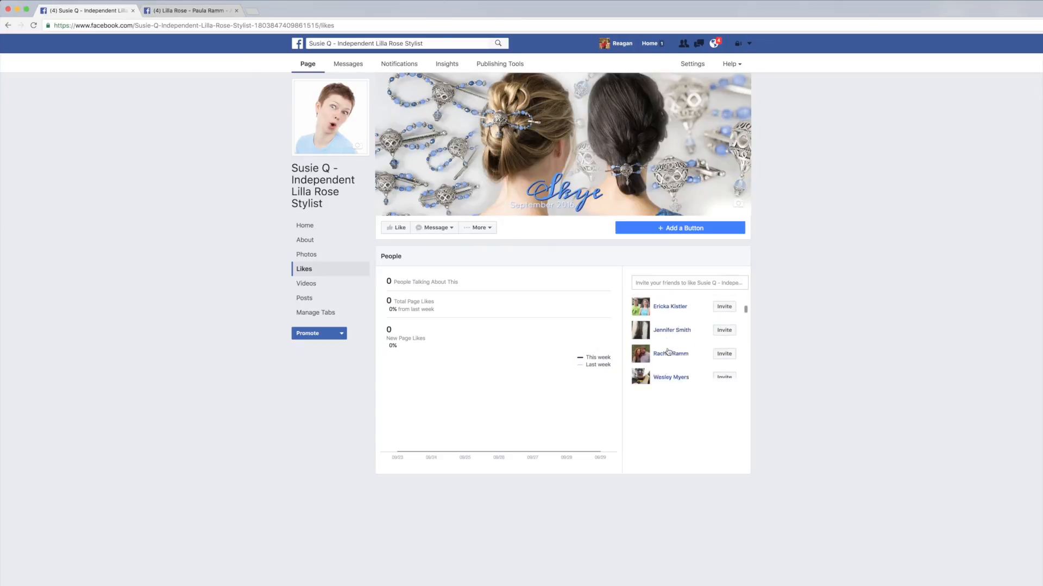
# Step: Look further through the friends who can be invited to like the page, and select the page's full web address
pyautogui.scroll(-8, 667, 352)
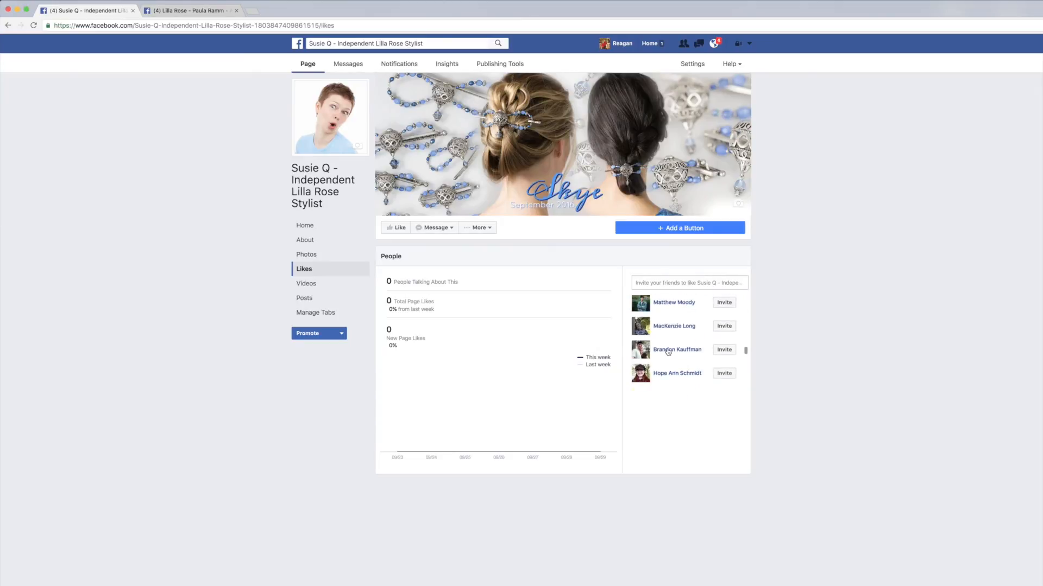
pyautogui.scroll(-8, 668, 352)
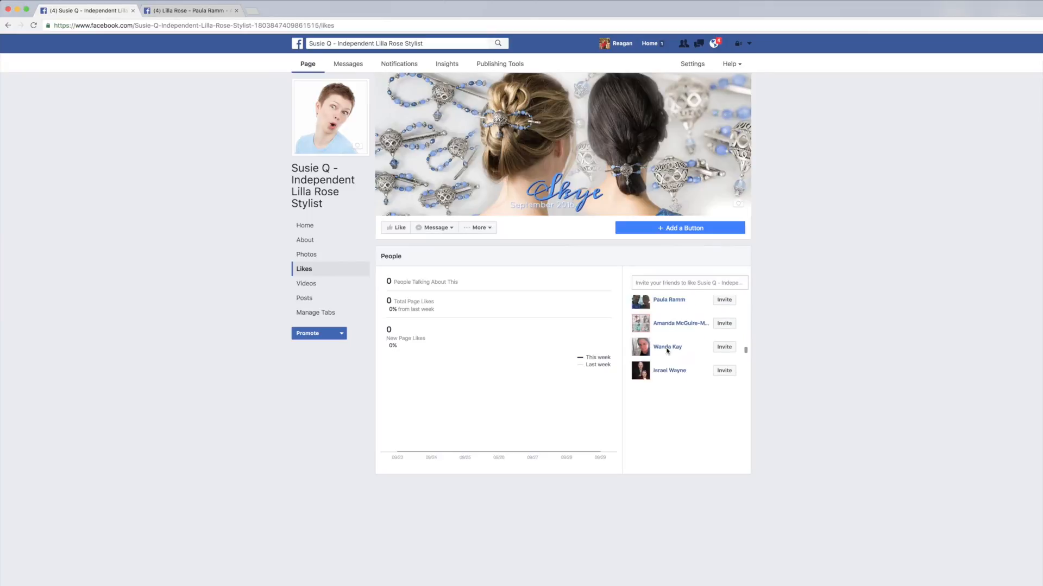
pyautogui.scroll(20, 668, 352)
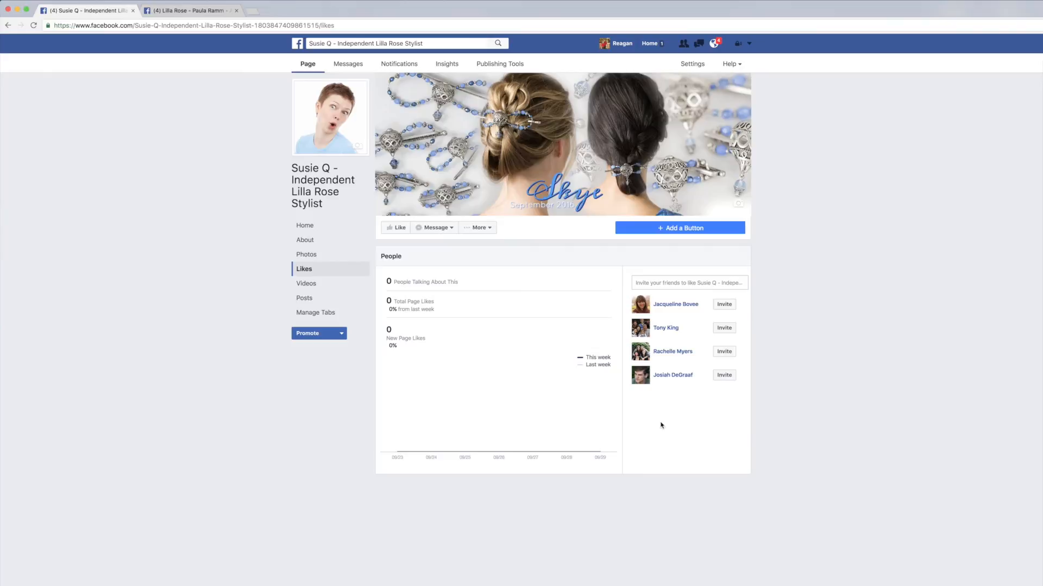
pyautogui.click(218, 25)
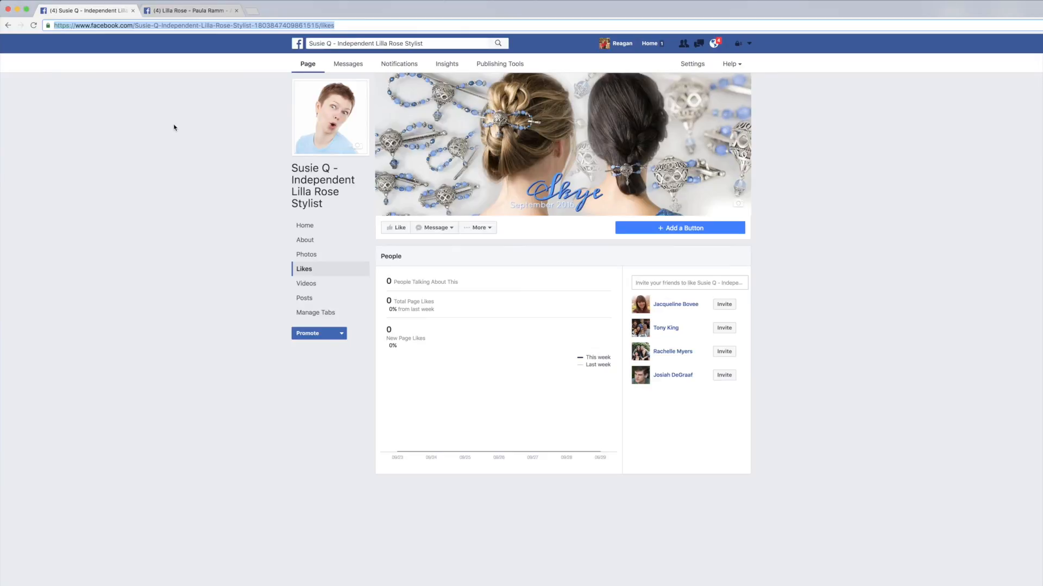
# Step: Return to the page's home view and review its cover, posting area, weekly statistics, About details and page tips
pyautogui.click(306, 226)
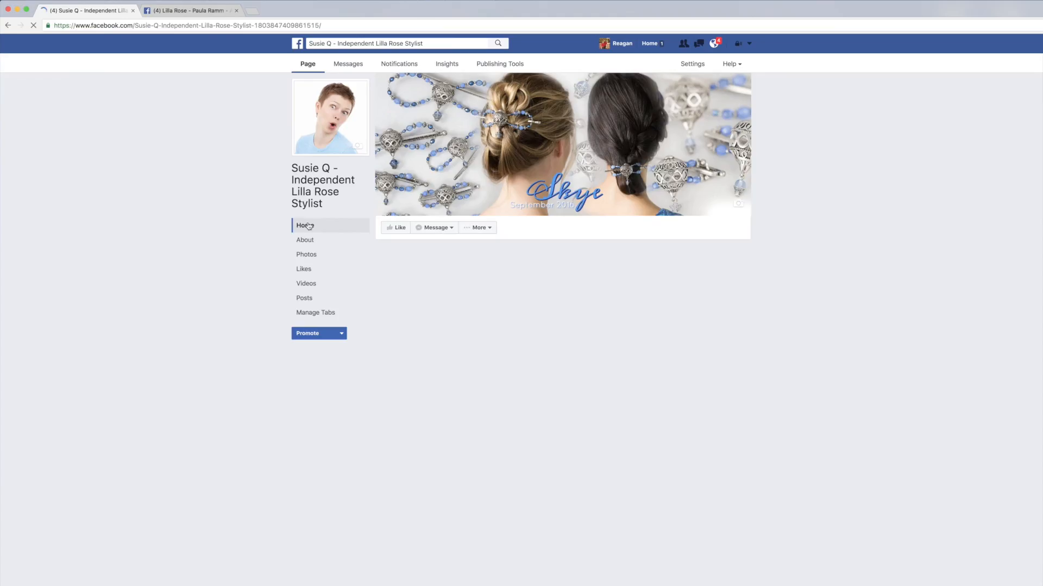
pyautogui.scroll(-2, 224, 228)
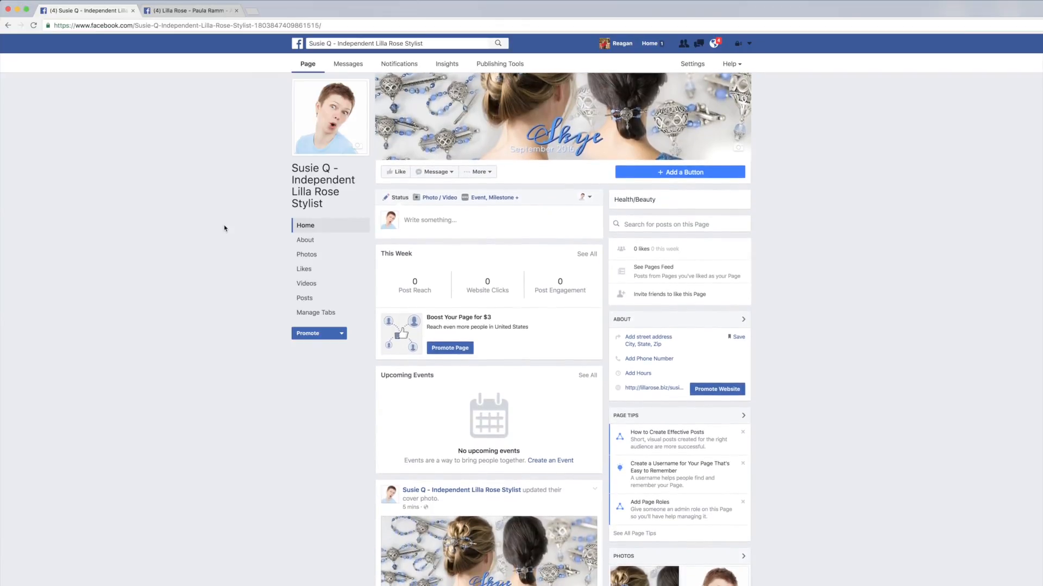
pyautogui.scroll(-1, 255, 243)
pyautogui.scroll(-1, 255, 243)
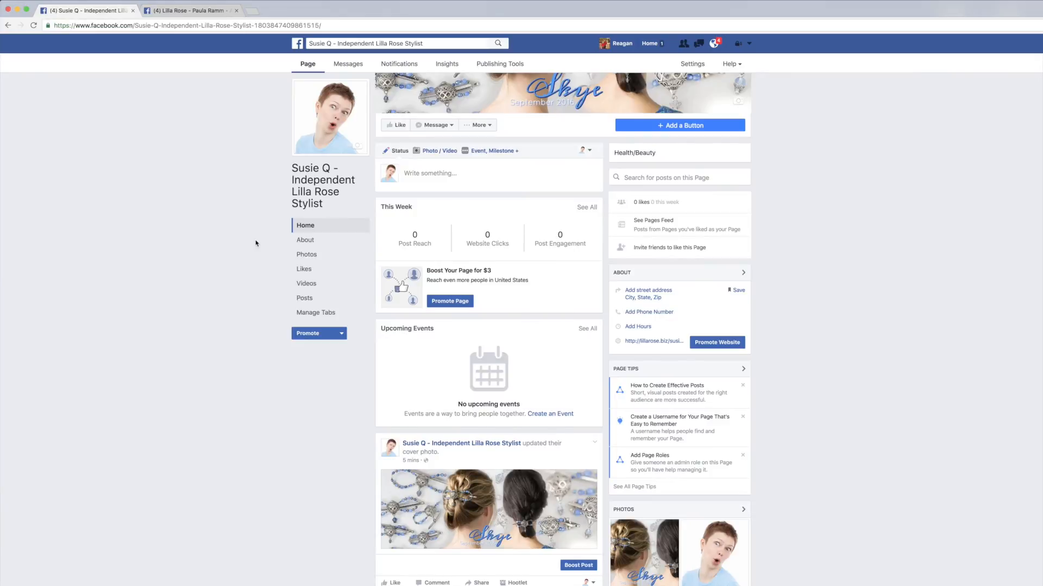
pyautogui.scroll(1, 256, 244)
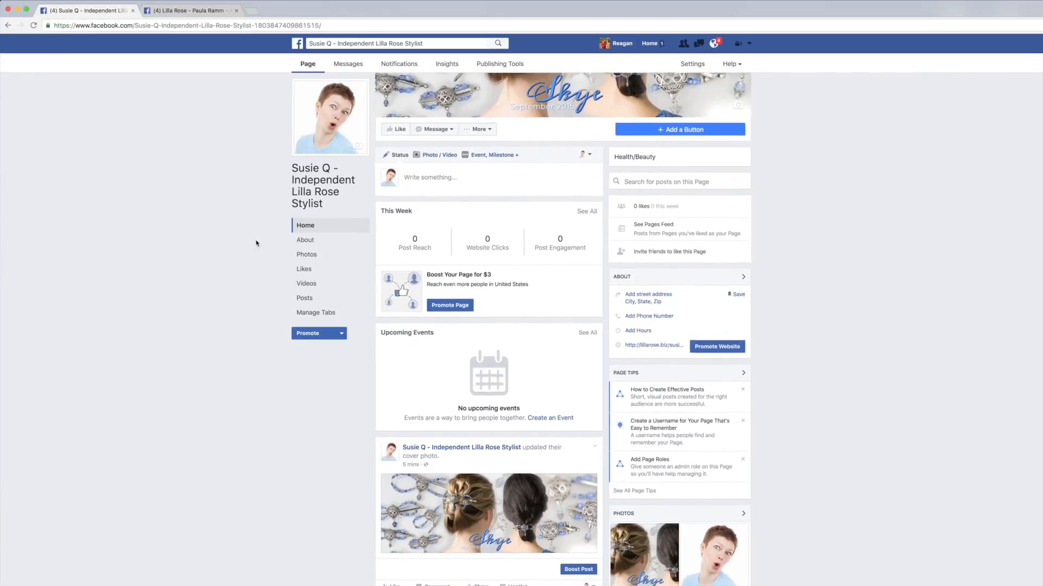
pyautogui.scroll(3, 256, 243)
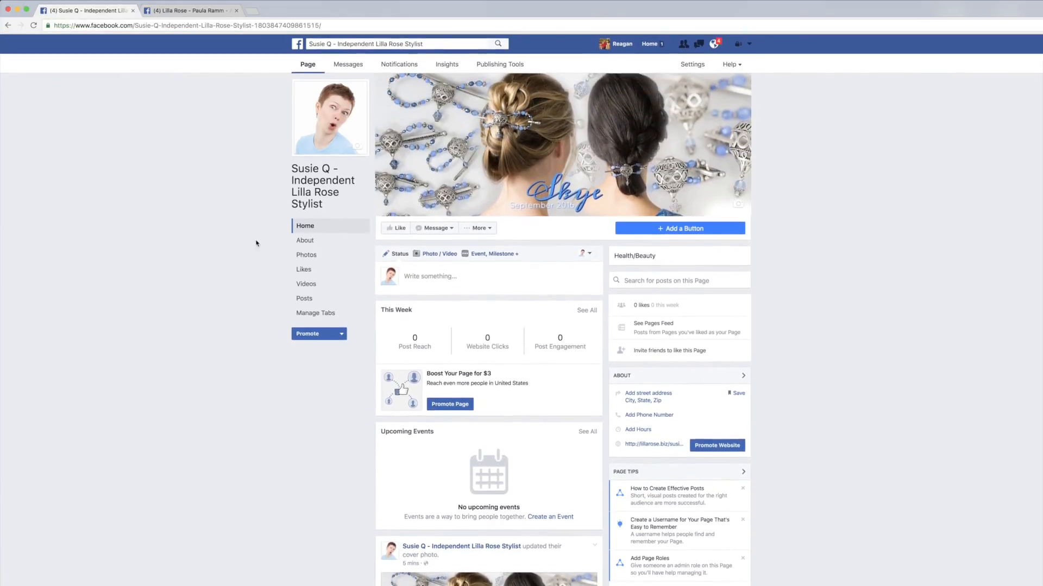